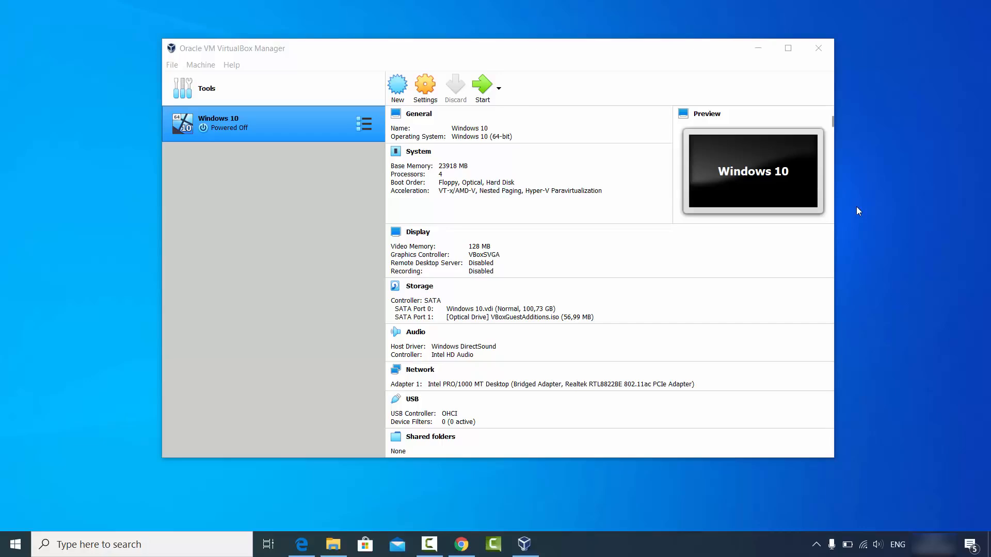
# Bring Chrome forward and show the 'virtualbox - Google Search' results tab.
pyautogui.click(461, 545)
pyautogui.click(52, 10)
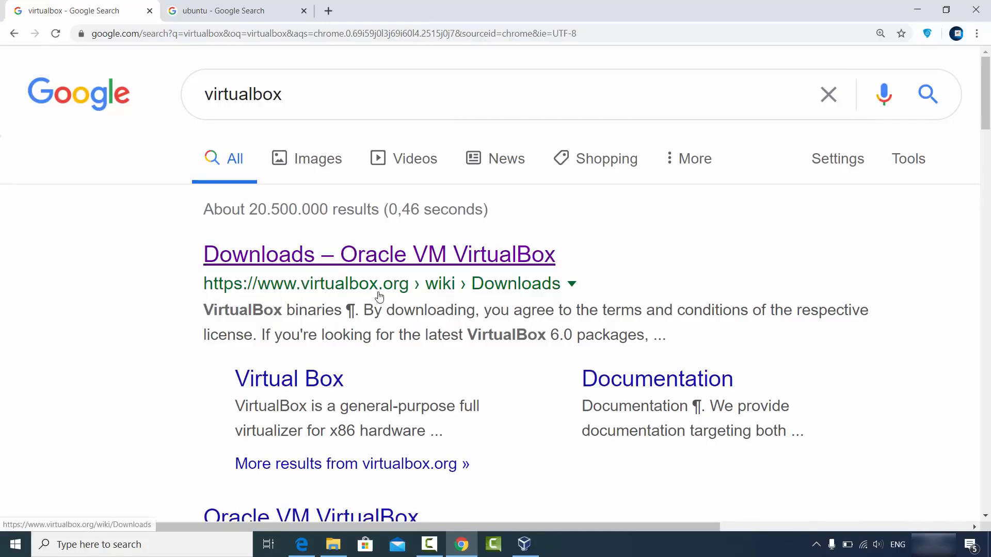
# Open the Downloads – Oracle VM VirtualBox page and start the VirtualBox 6.1.6 Windows hosts download.
pyautogui.click(388, 264)
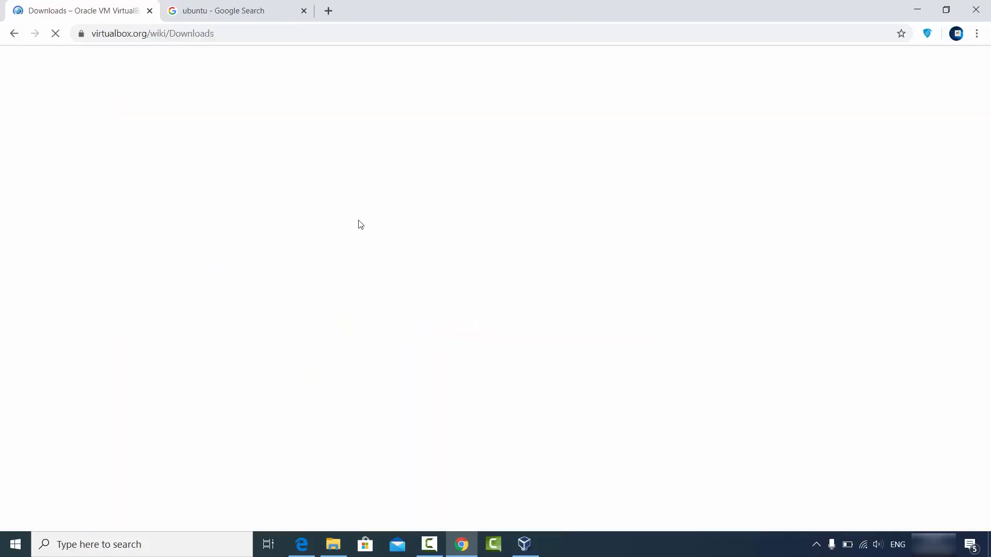
pyautogui.doubleClick(52, 217)
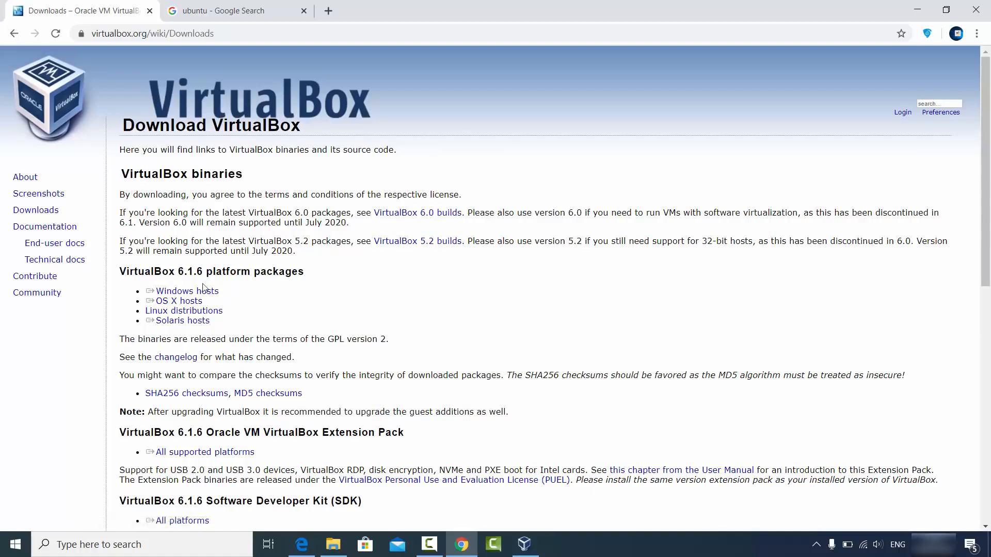
pyautogui.tripleClick(173, 289)
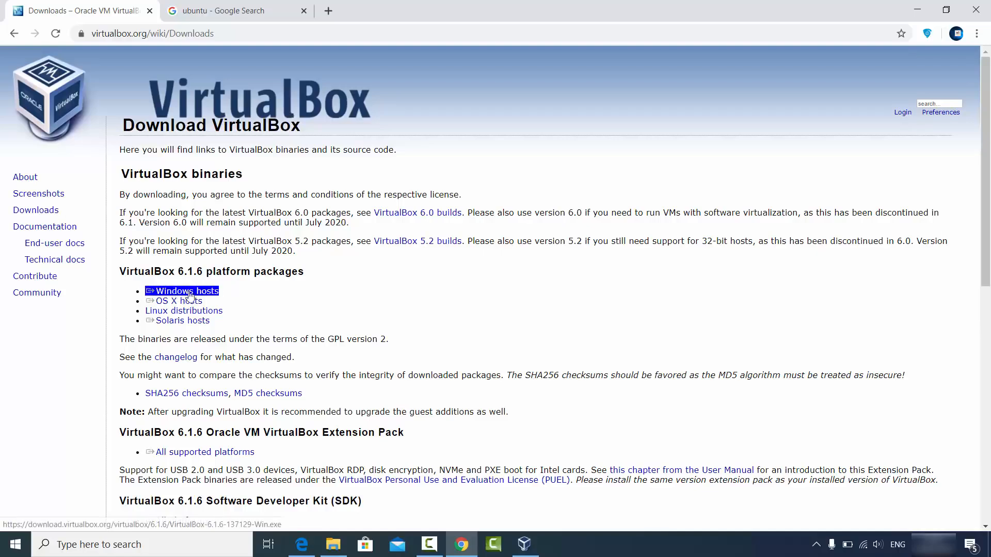
pyautogui.click(189, 294)
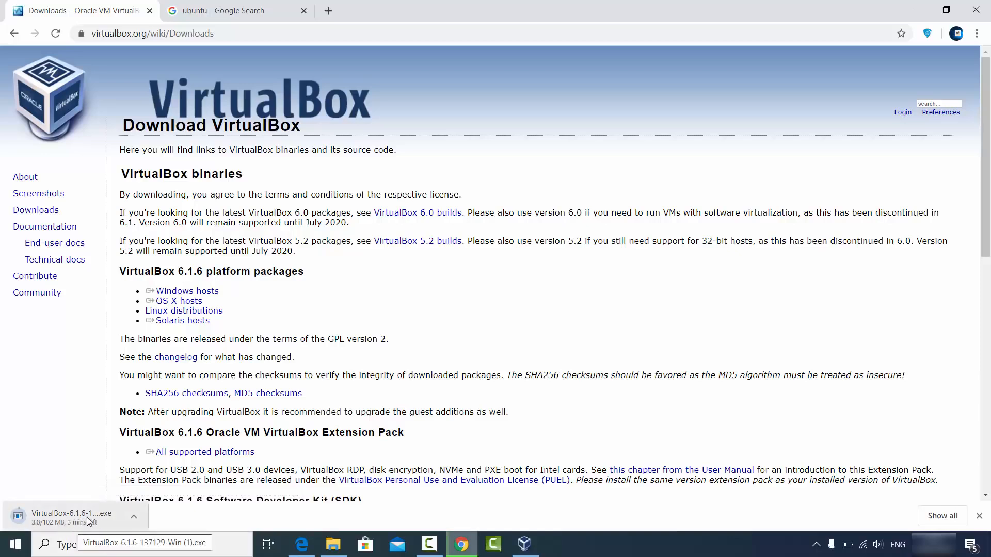
# Cancel the VirtualBox installer download, close the downloads shelf, and briefly check VirtualBox Manager.
pyautogui.click(129, 520)
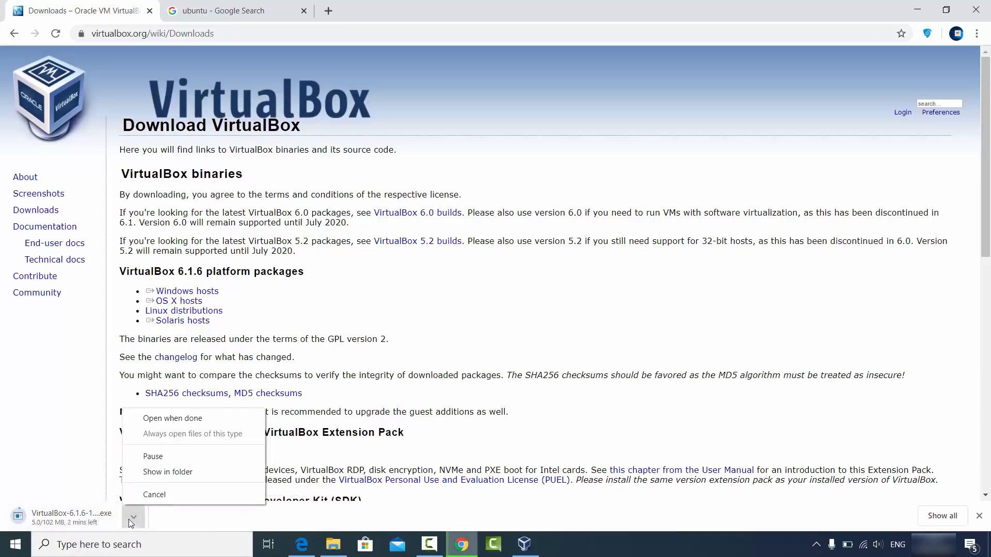
pyautogui.click(141, 490)
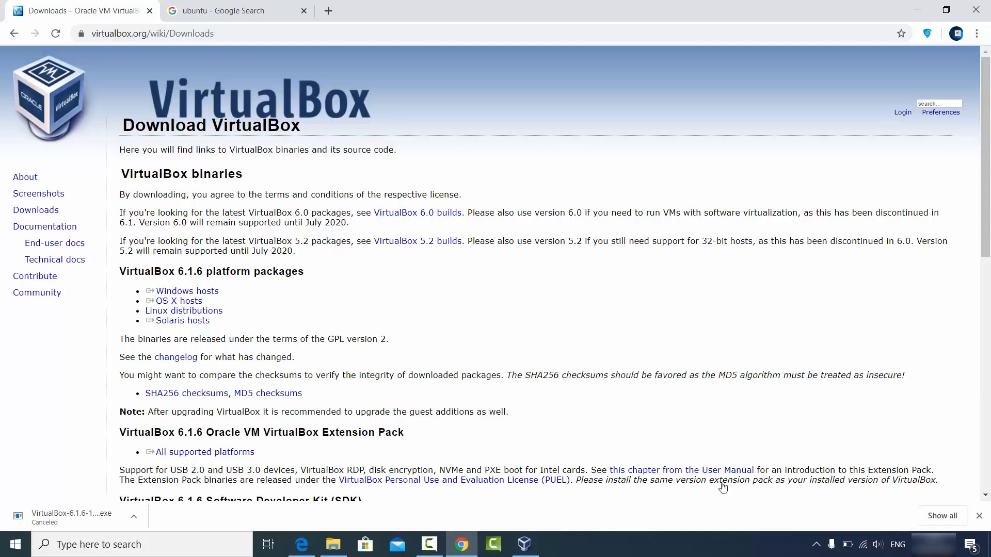
pyautogui.click(979, 516)
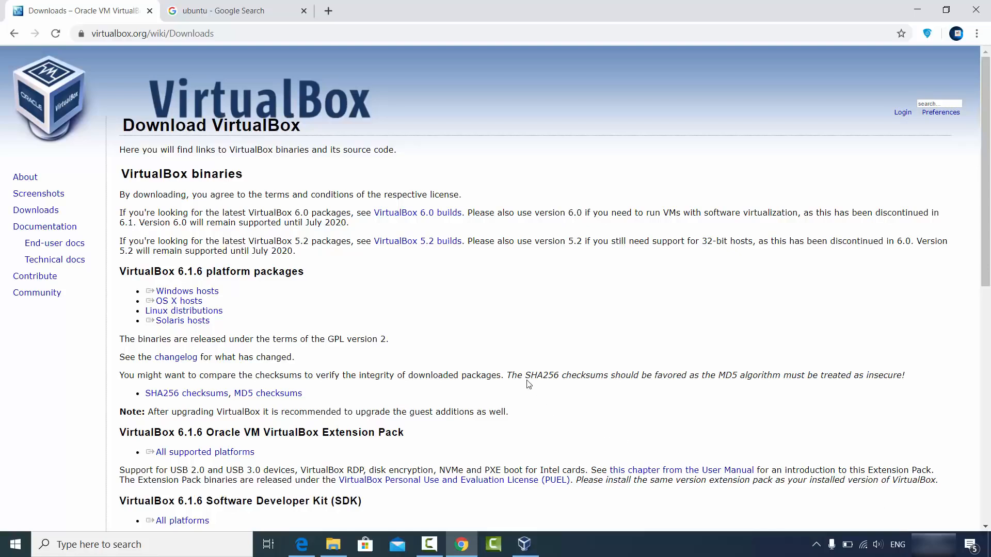
pyautogui.click(907, 10)
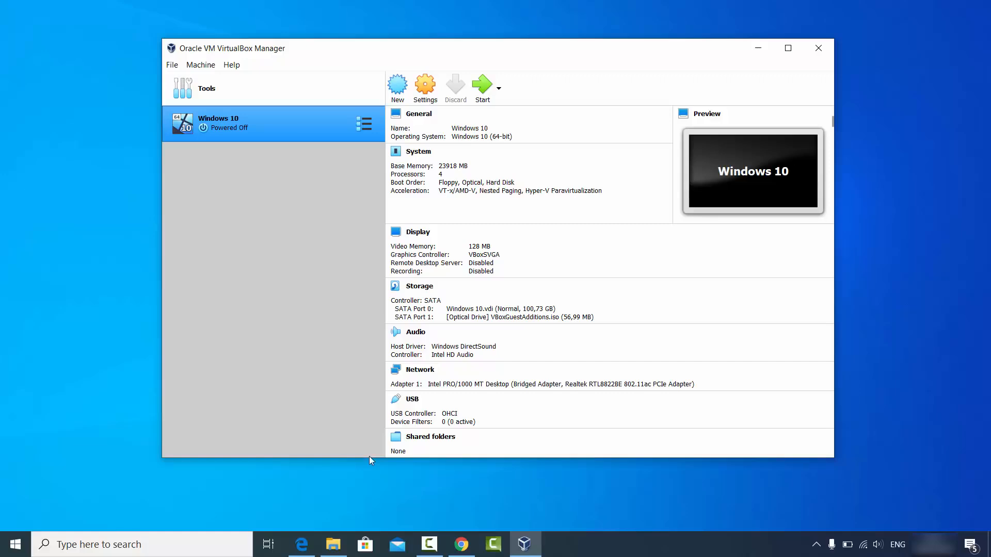
pyautogui.click(461, 544)
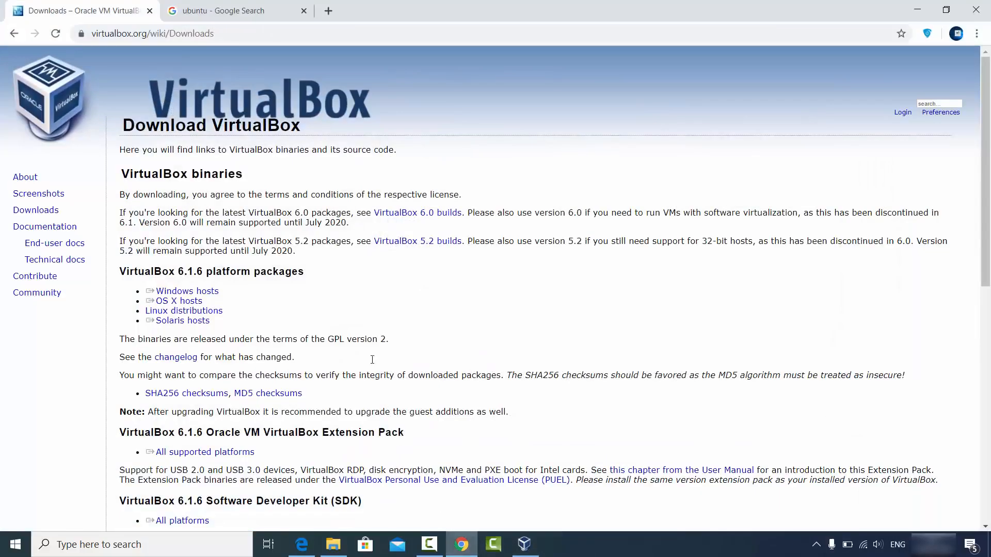
# Open ubuntu.com from the 'ubuntu' search results and go to its Download page.
pyautogui.click(225, 16)
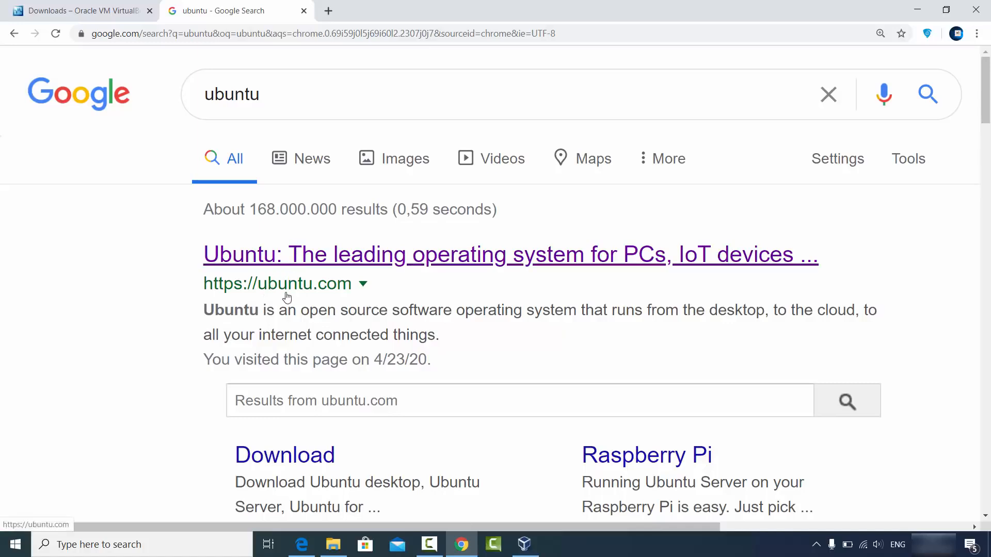
pyautogui.click(333, 258)
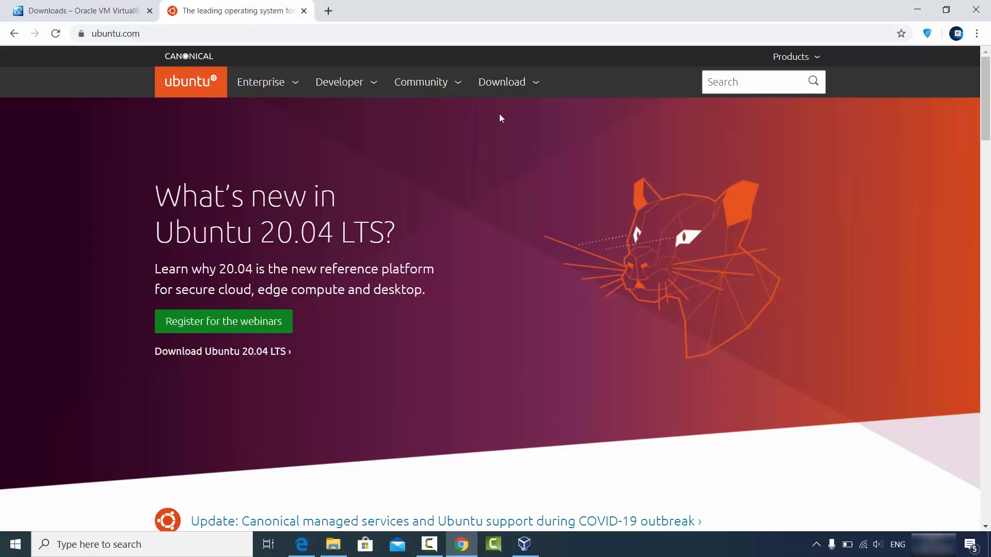
pyautogui.click(509, 86)
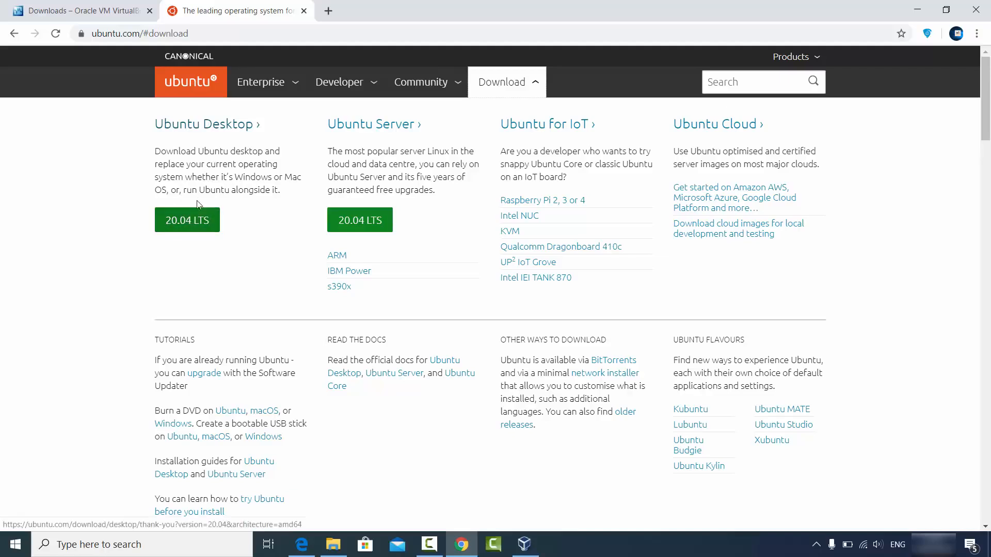
# Open the Ubuntu Desktop page and start the Ubuntu 20.04 LTS desktop download.
pyautogui.click(196, 128)
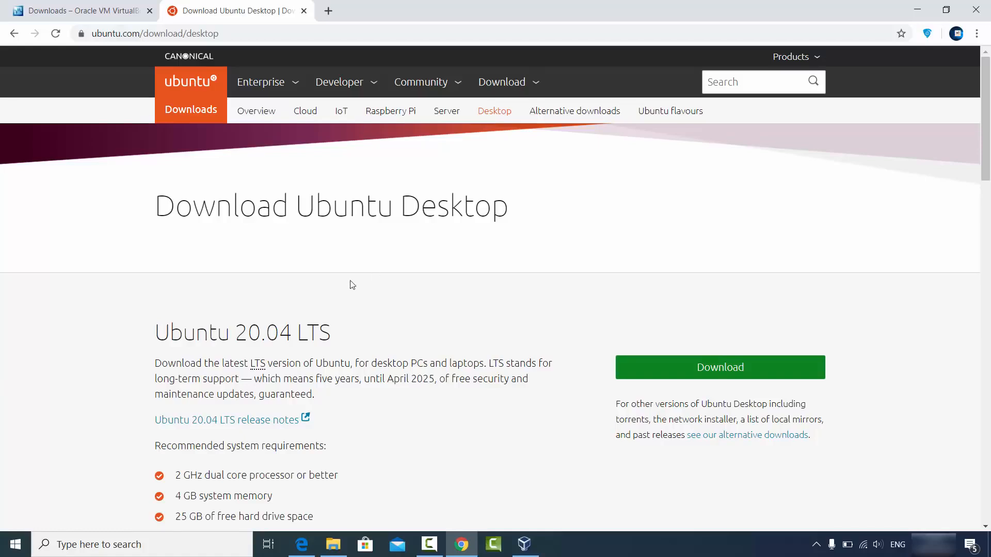
pyautogui.scroll(-1, 341, 281)
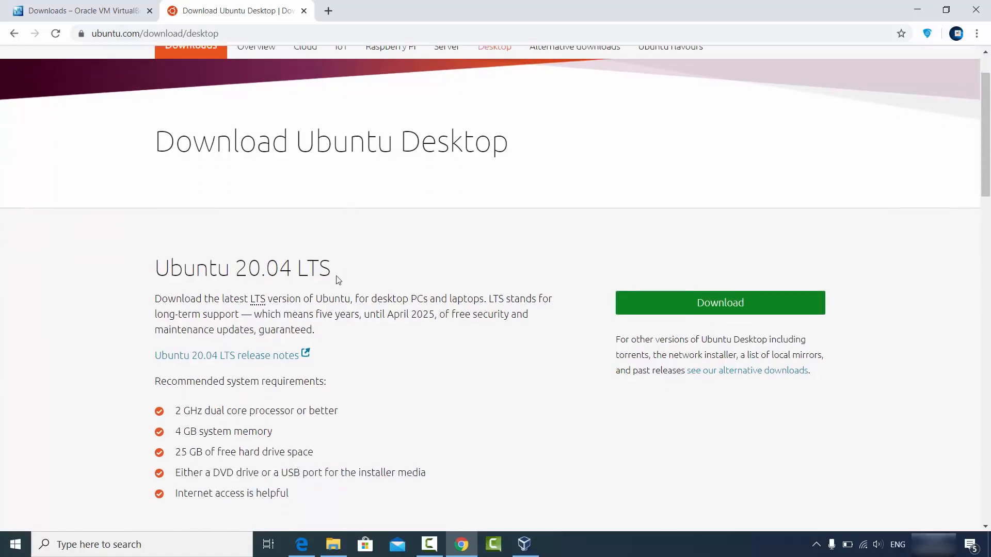
pyautogui.click(674, 309)
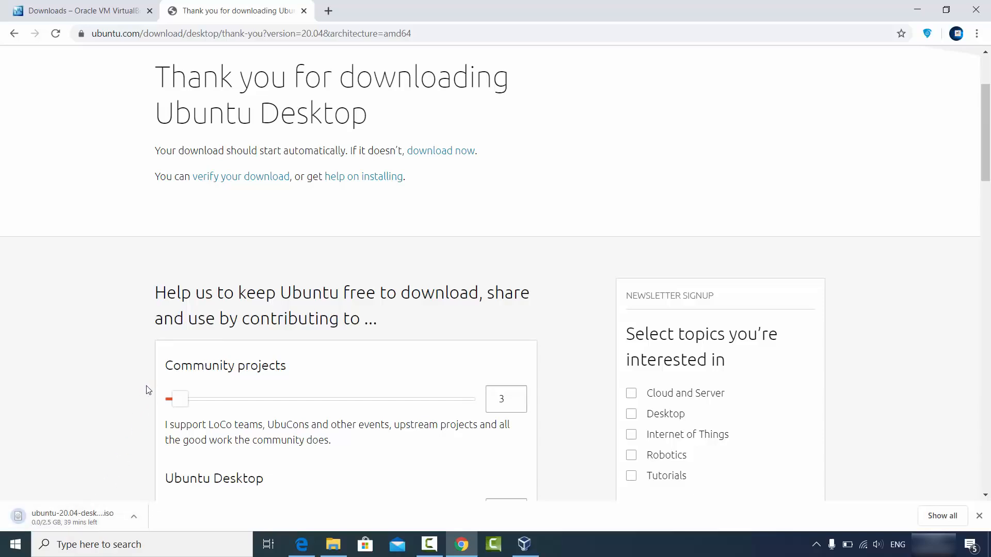
pyautogui.scroll(-2, 149, 388)
pyautogui.scroll(-1, 148, 389)
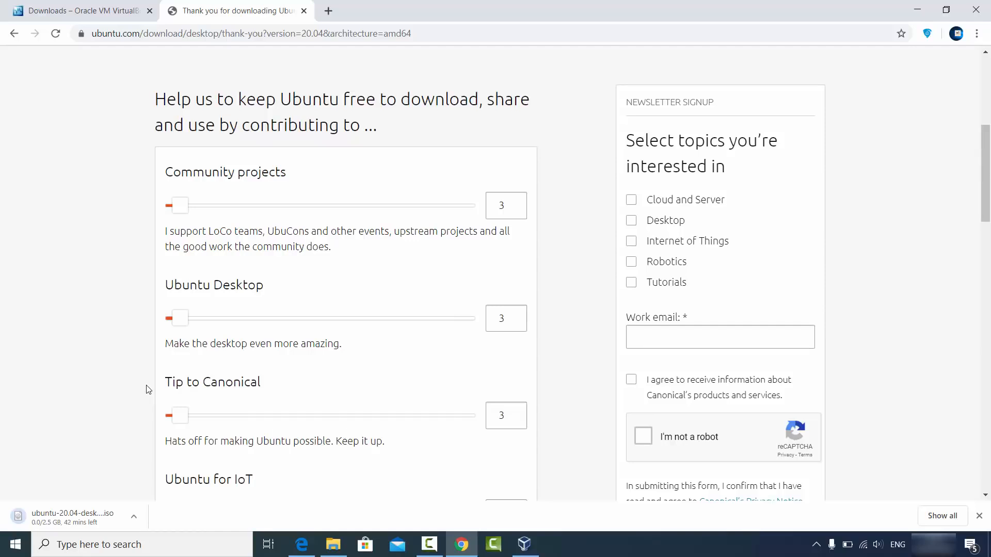
# Cancel the Ubuntu ISO download and minimize Chrome to reveal VirtualBox Manager.
pyautogui.click(132, 516)
pyautogui.click(138, 496)
pyautogui.scroll(-1, 262, 216)
pyautogui.scroll(-3, 261, 227)
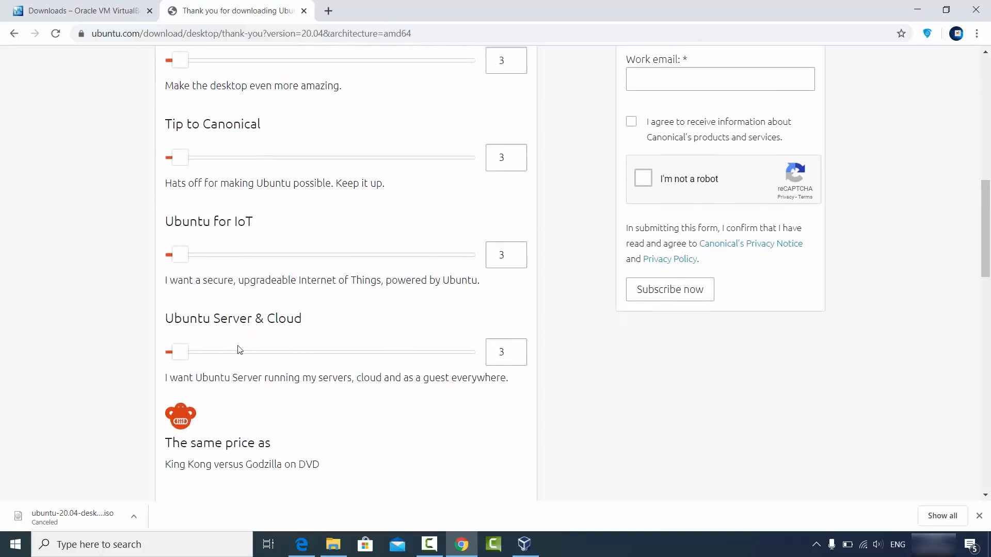
pyautogui.scroll(-3, 298, 310)
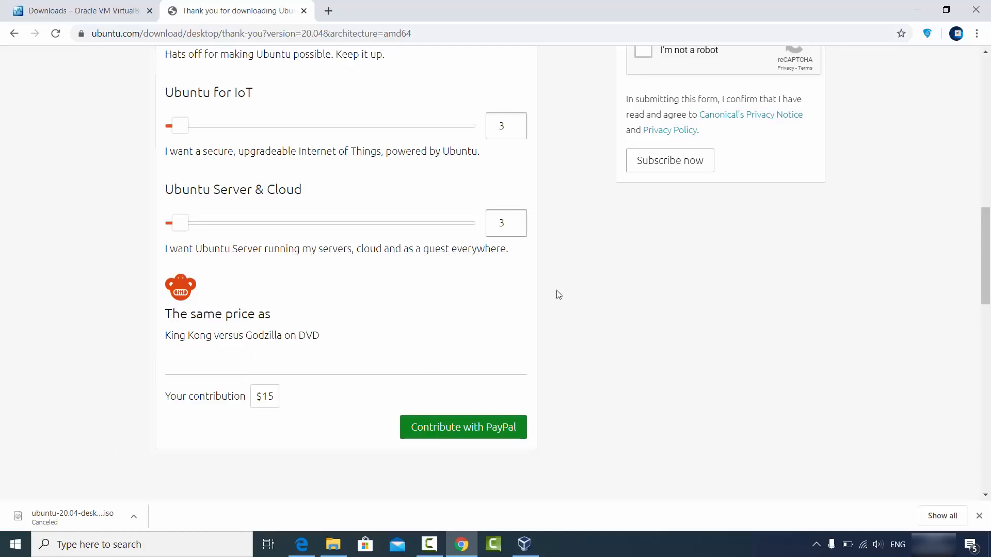
pyautogui.click(919, 10)
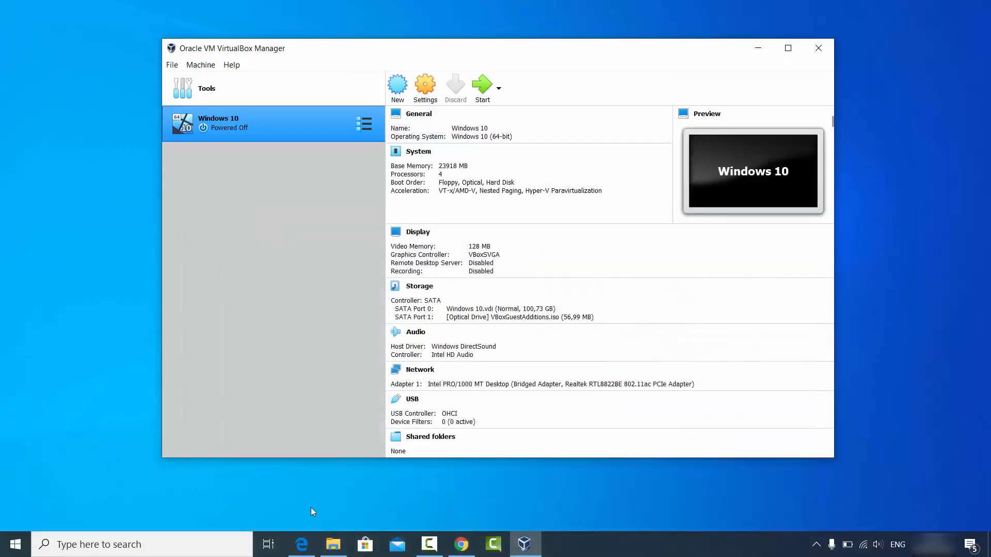
pyautogui.click(334, 545)
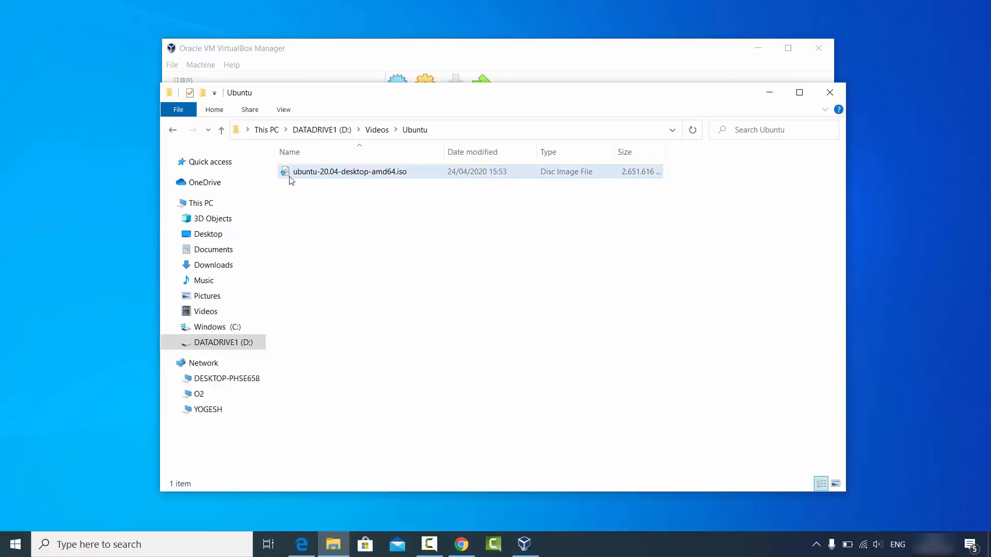
pyautogui.click(326, 177)
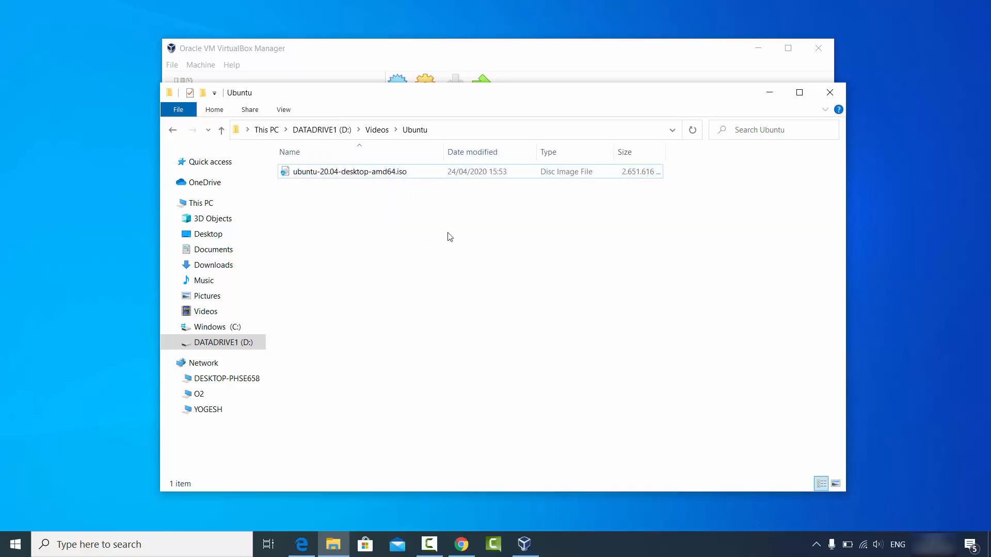
pyautogui.click(769, 93)
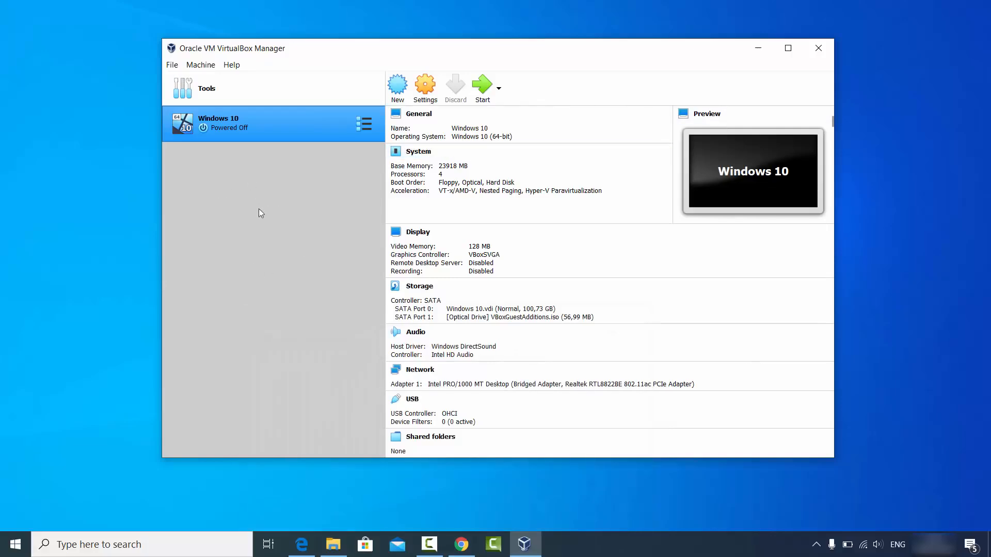
# Start a new machine named 'Ubuntu 20.04', checking the Ubuntu ISO folder in Explorer.
pyautogui.click(398, 96)
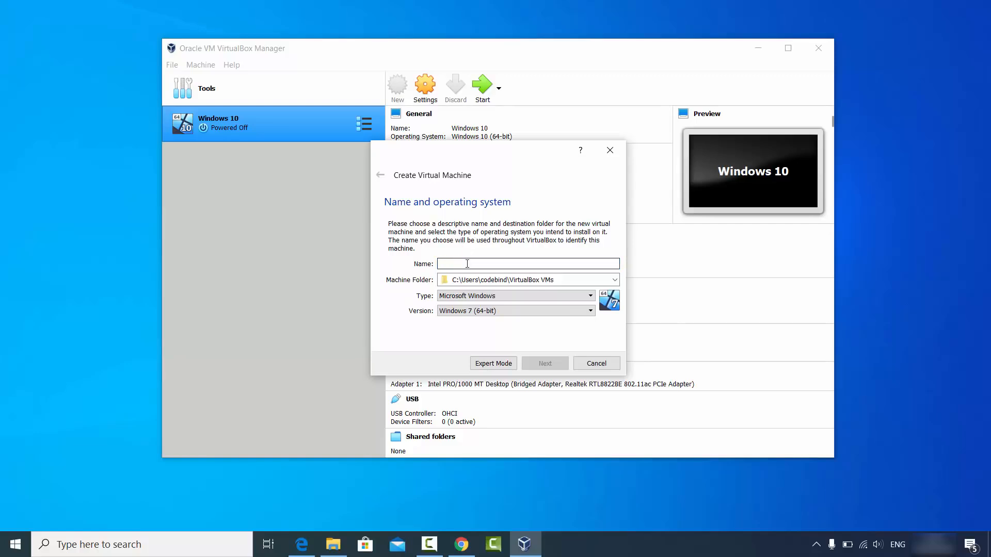
pyautogui.write('U')
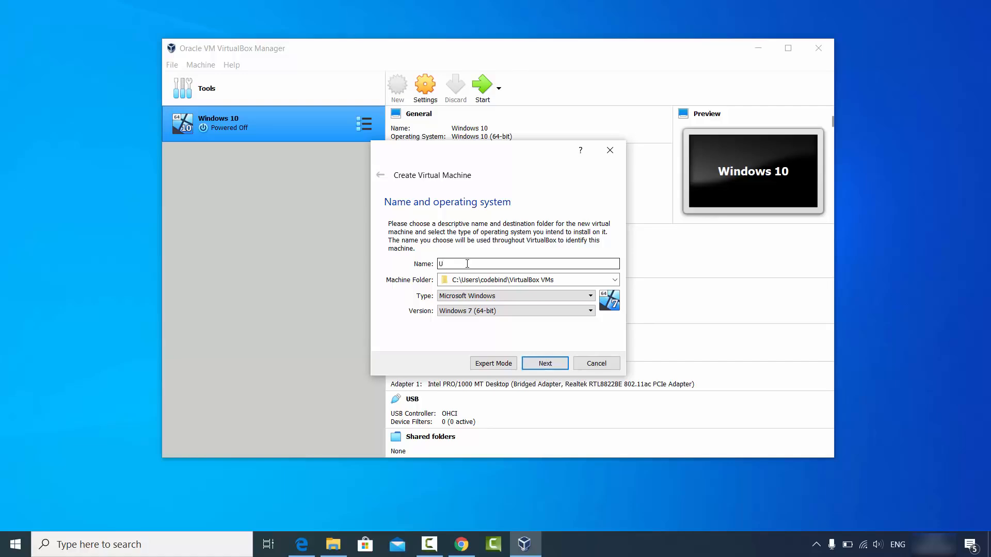
pyautogui.write('buntu 20')
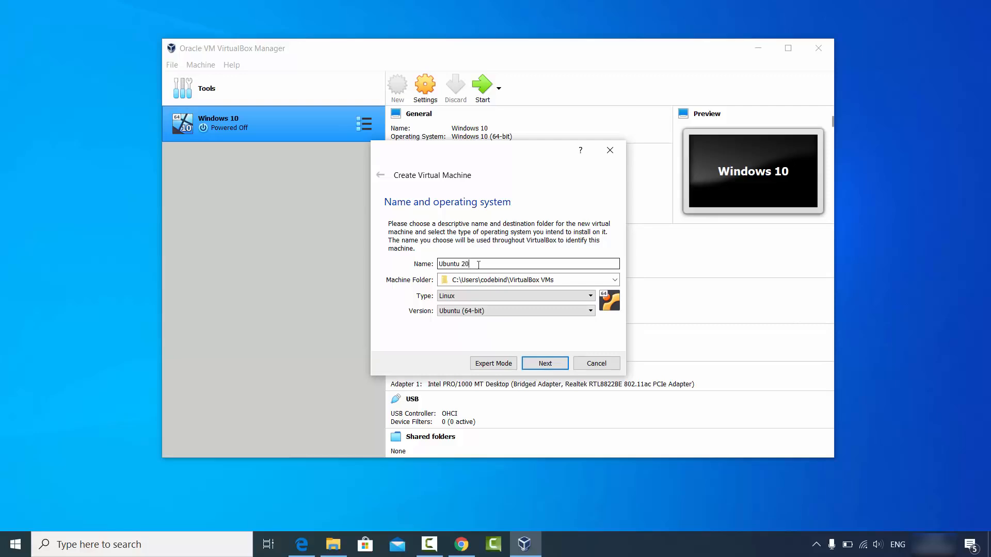
pyautogui.write('.04')
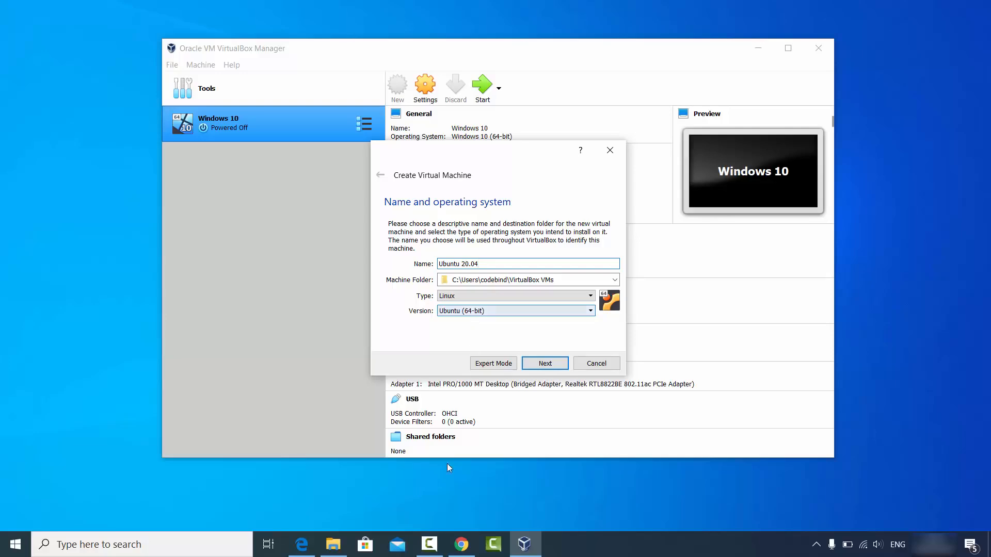
pyautogui.click(334, 544)
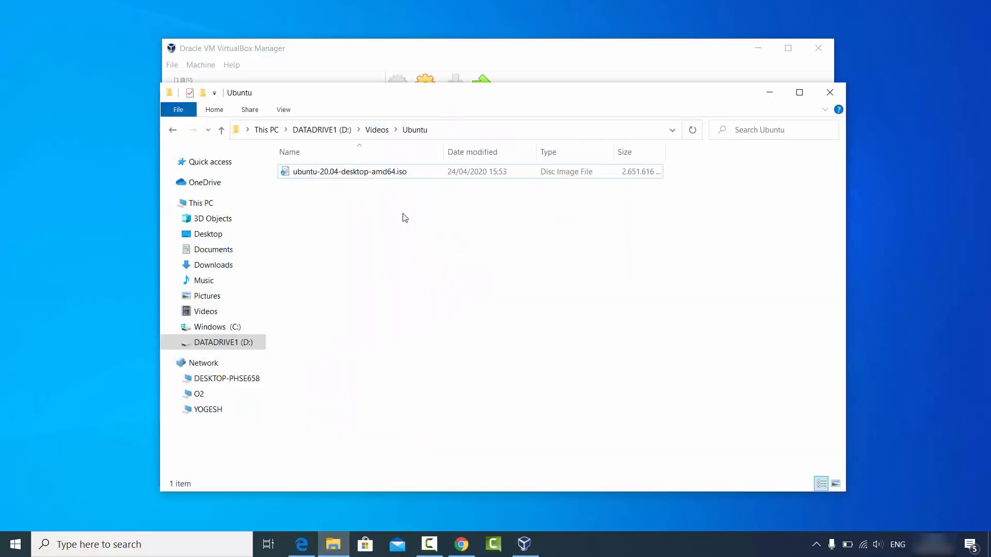
pyautogui.click(765, 94)
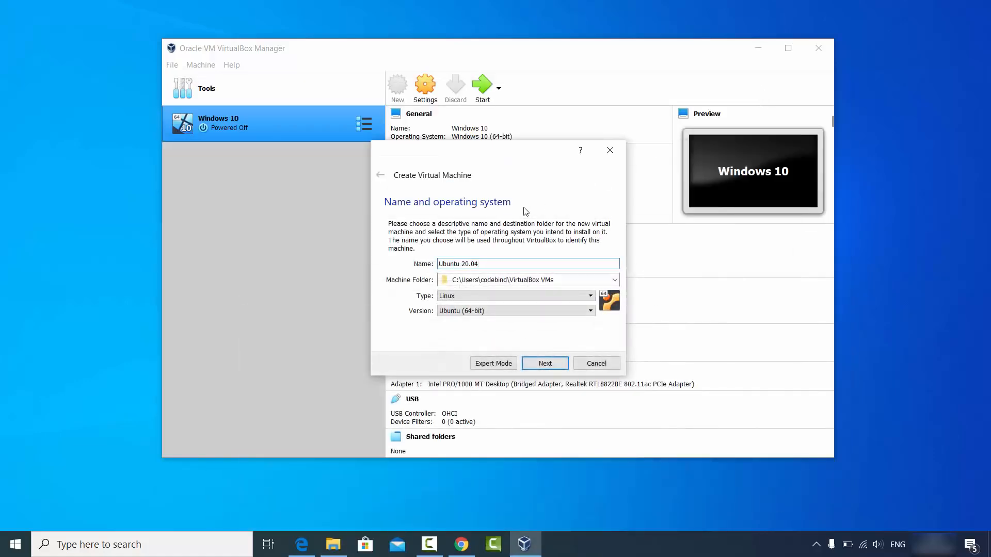
# Keep Version Ubuntu (64-bit) and continue to the memory size page.
pyautogui.click(479, 310)
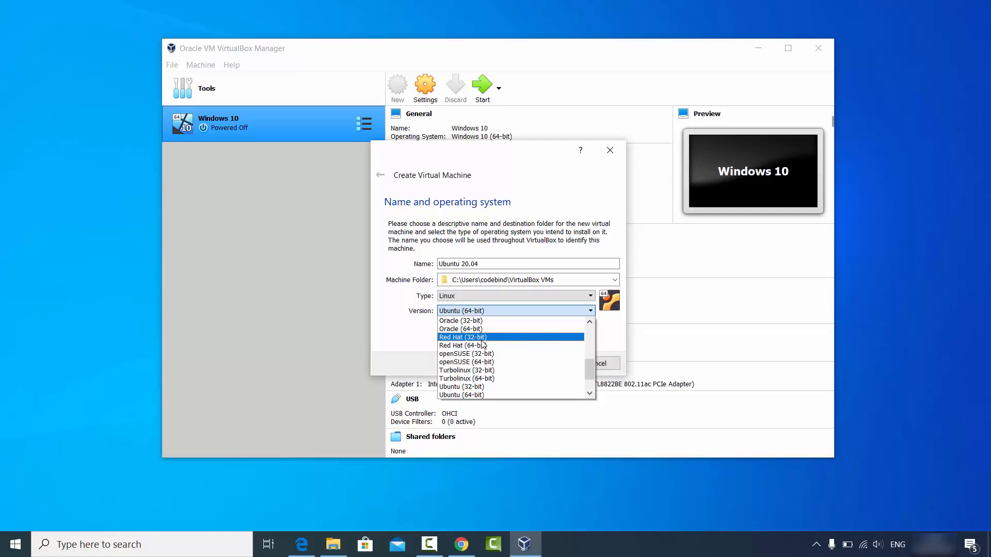
pyautogui.scroll(-1, 483, 349)
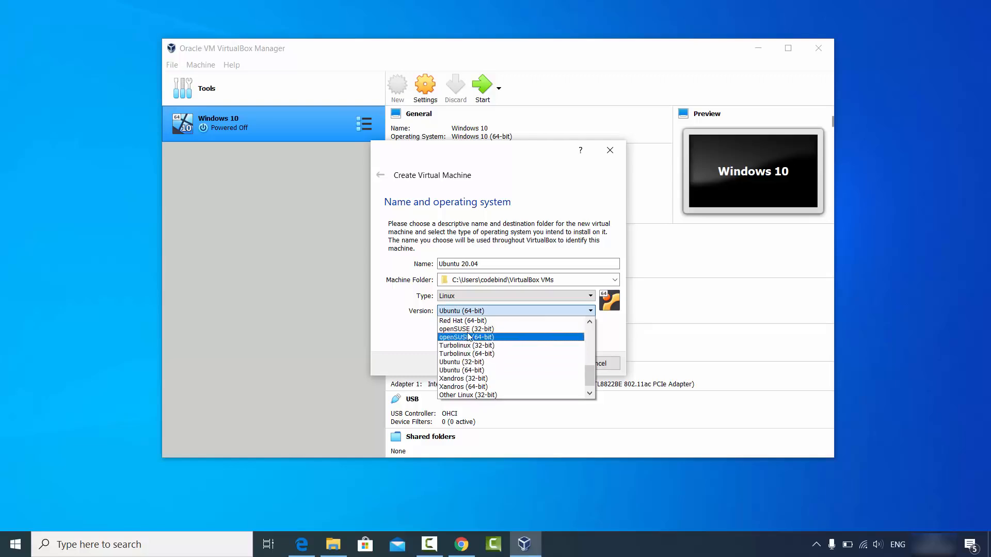
pyautogui.scroll(-1, 472, 379)
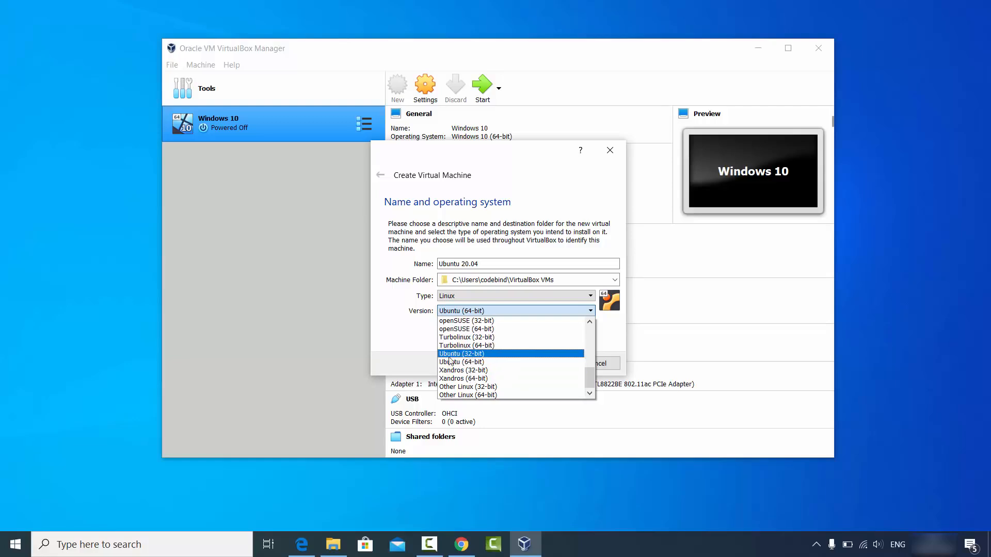
pyautogui.click(411, 346)
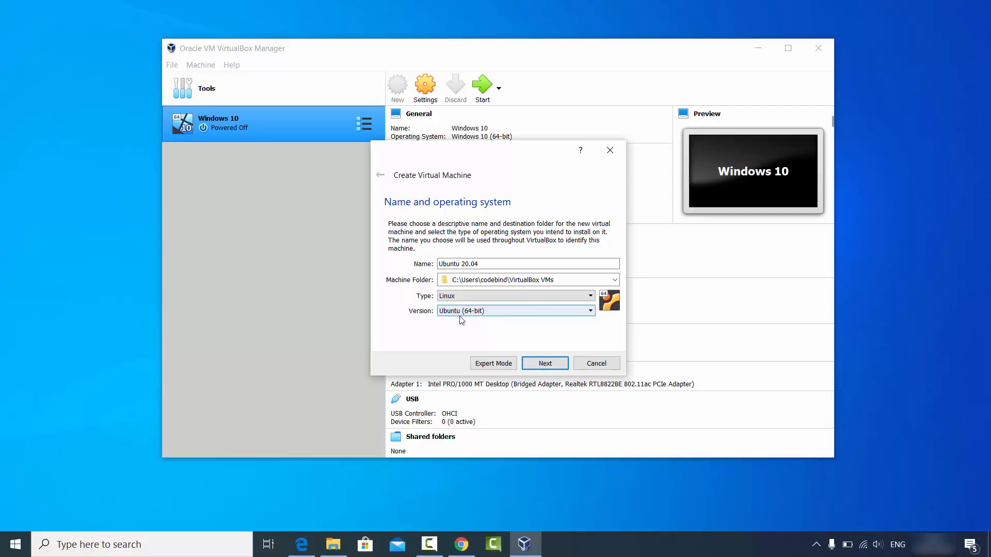
pyautogui.click(532, 364)
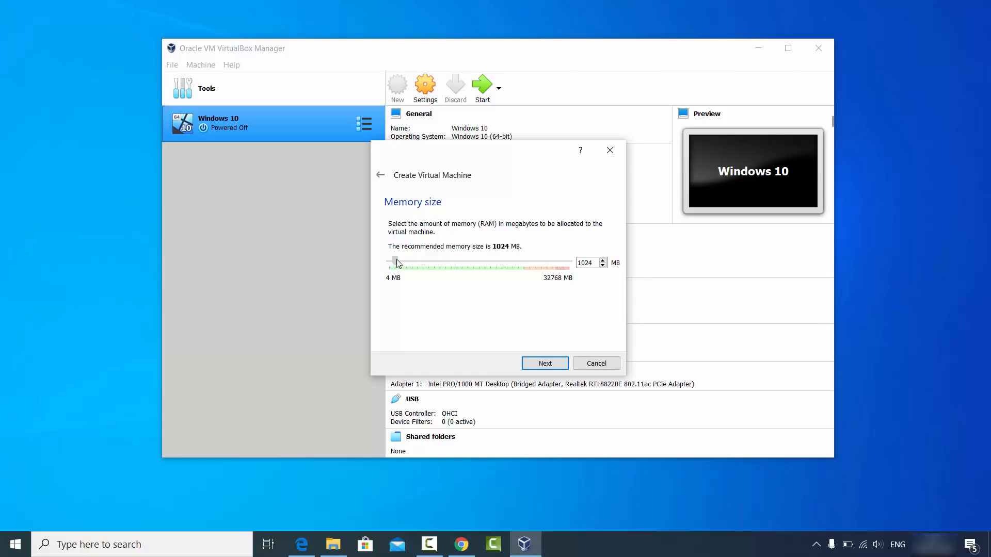
# Allocate 24483 MB of memory and choose to create a new virtual hard disk now.
pyautogui.moveTo(396, 259); pyautogui.dragTo(527, 269)
pyautogui.click(539, 365)
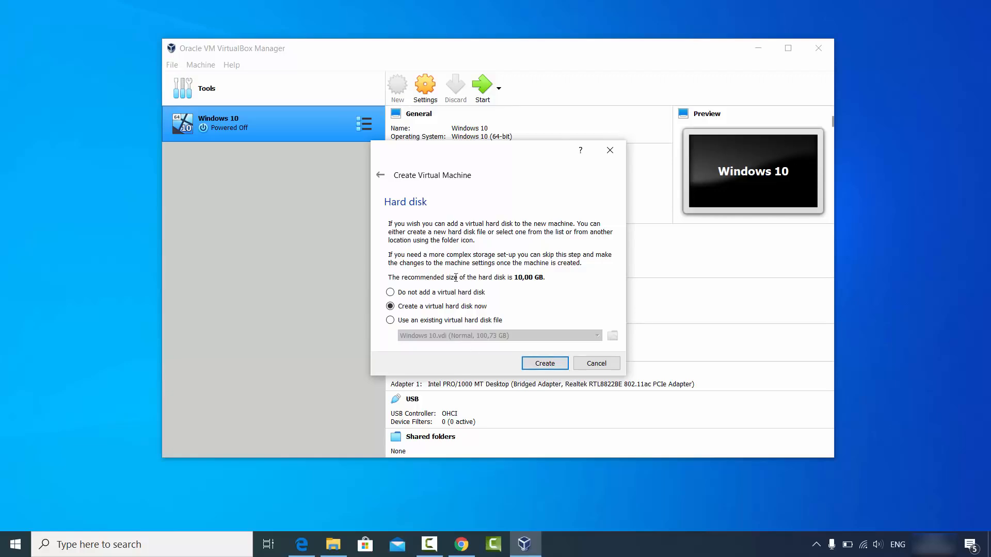
pyautogui.click(537, 368)
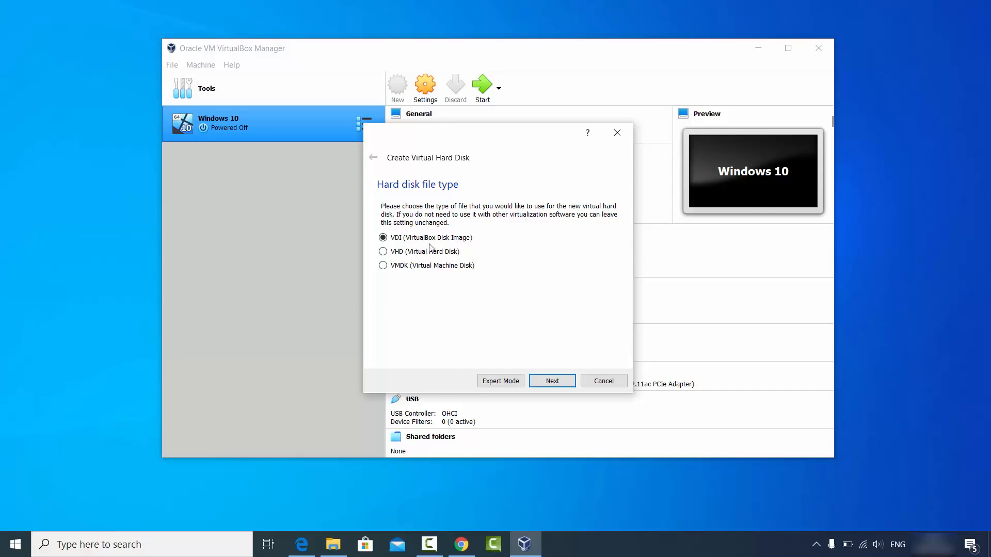
# Keep the VDI file type and Dynamically allocated storage for the new disk.
pyautogui.click(544, 383)
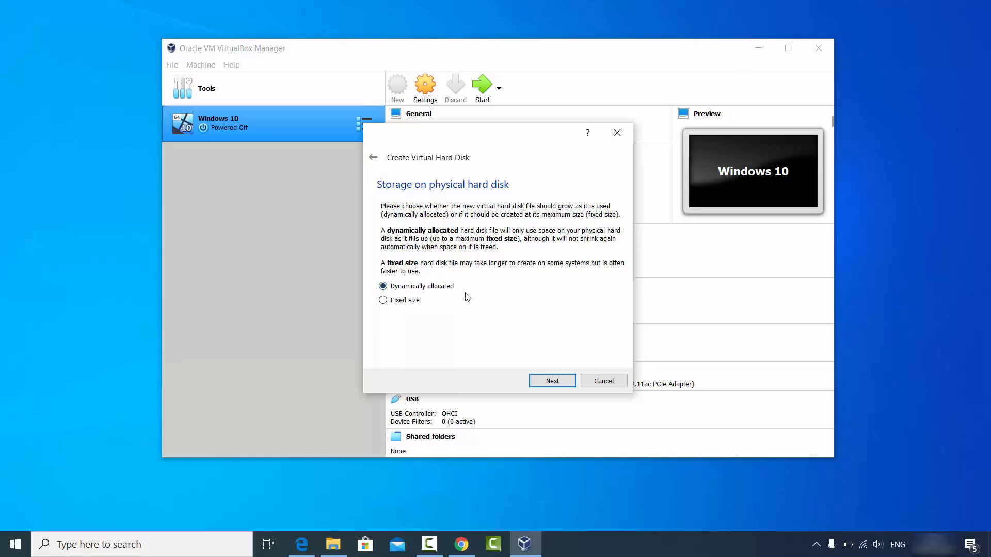
pyautogui.click(543, 383)
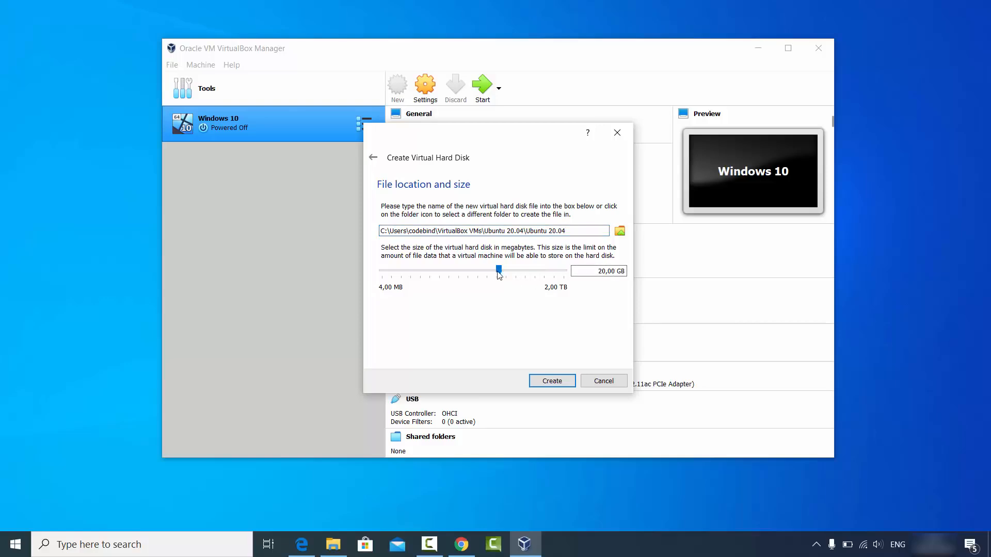
# Enlarge the virtual disk to 100,73 GB and create the Ubuntu 20.04 machine.
pyautogui.click(505, 277)
pyautogui.moveTo(496, 274); pyautogui.dragTo(526, 273)
pyautogui.click(546, 381)
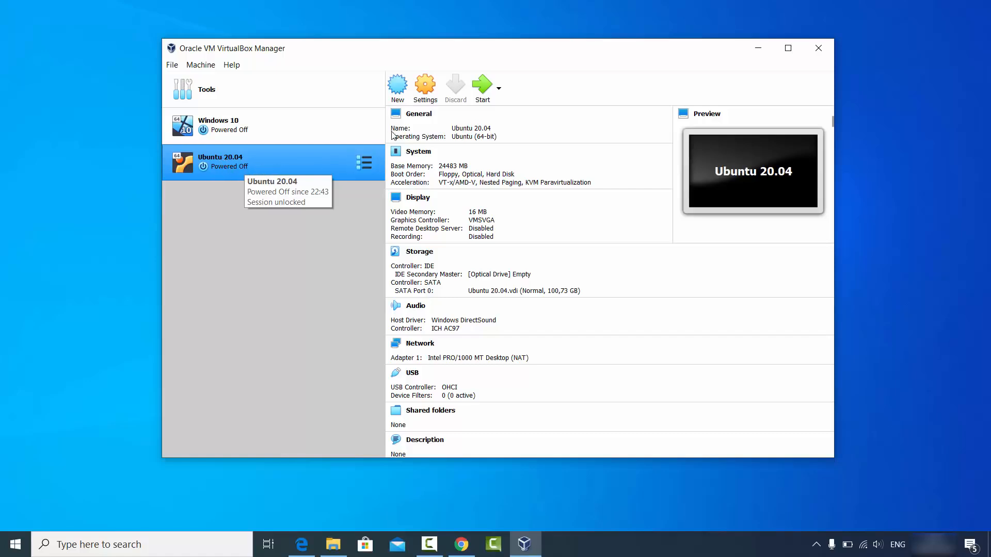
# In General > Advanced, set Shared Clipboard and Drag'n'Drop to Bidirectional, then check Description and Disk Encryption.
pyautogui.click(422, 96)
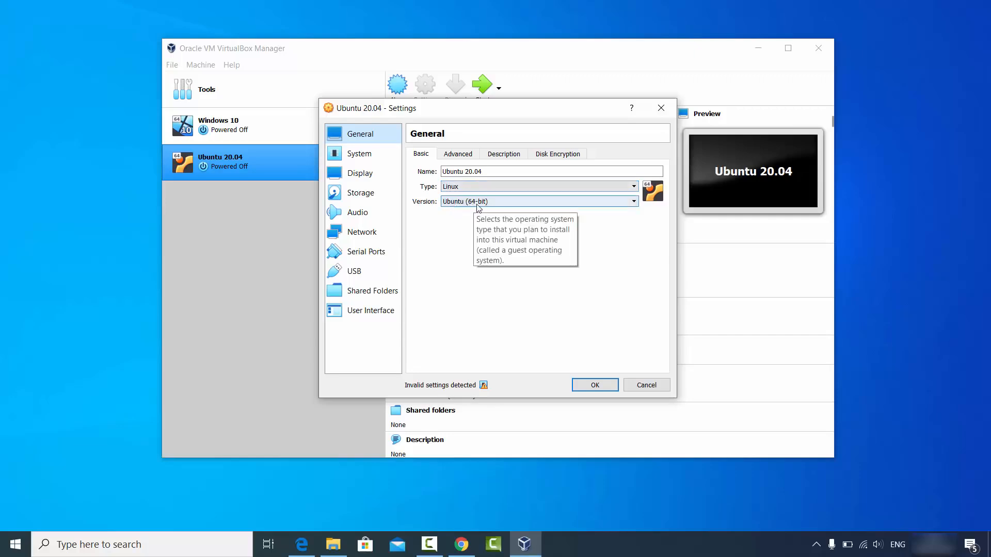
pyautogui.click(457, 156)
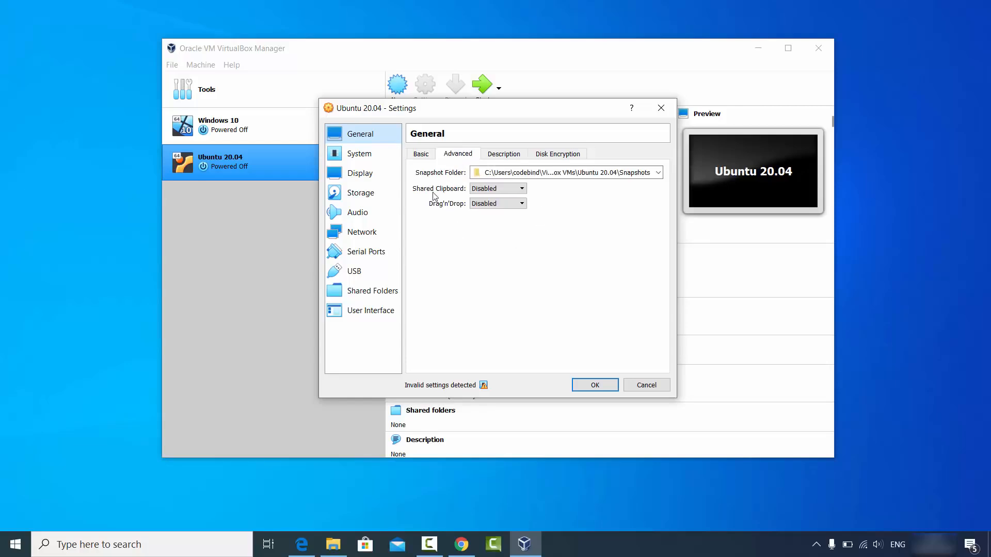
pyautogui.click(482, 190)
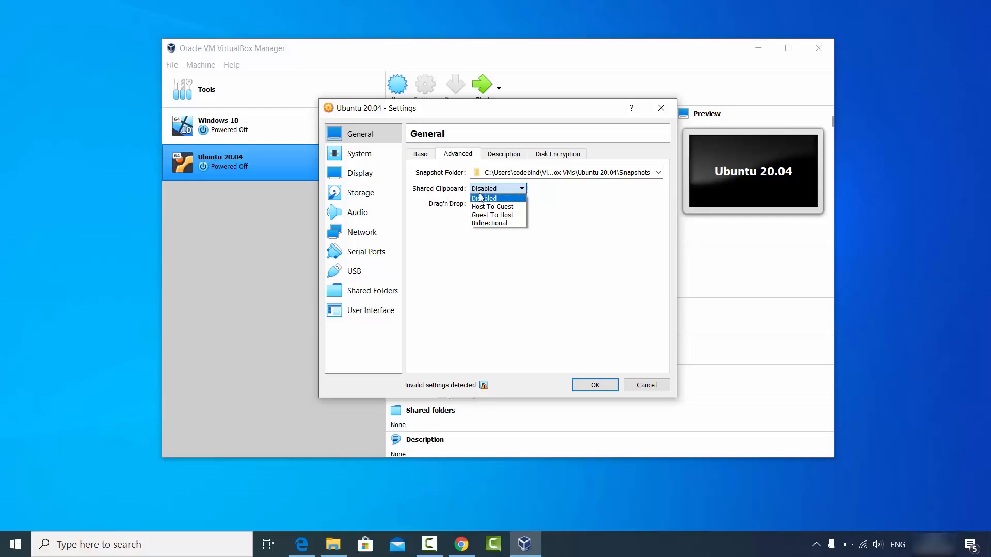
pyautogui.click(491, 224)
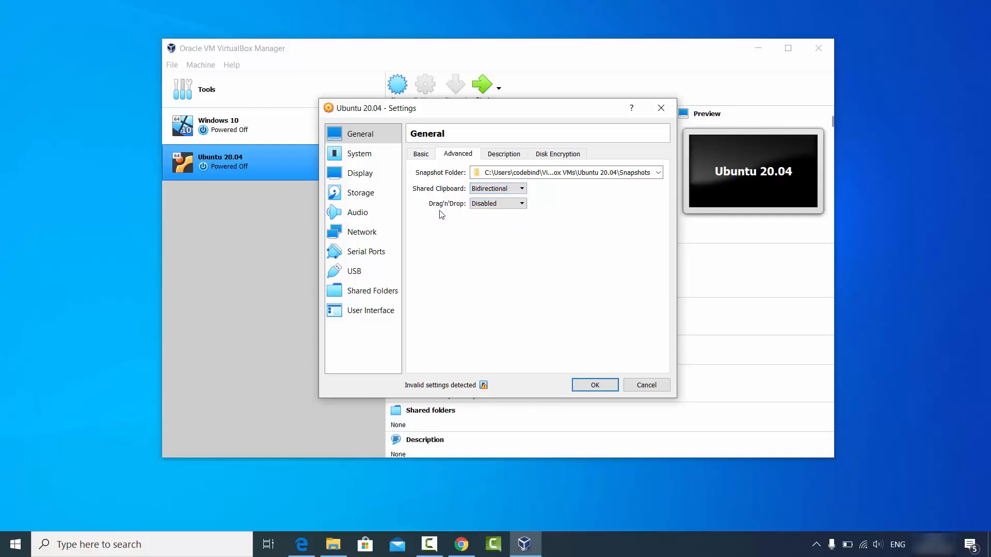
pyautogui.click(472, 204)
pyautogui.click(484, 239)
pyautogui.click(504, 155)
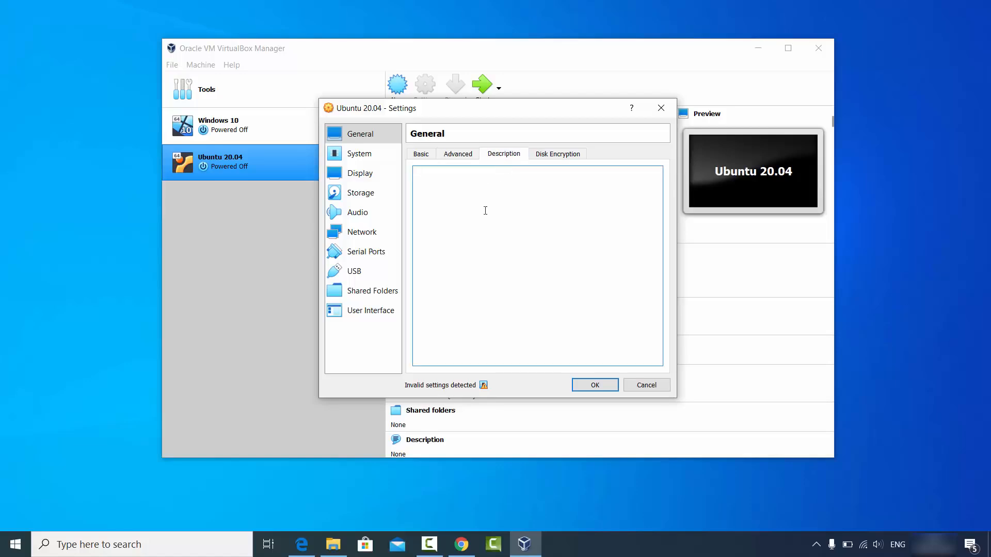
pyautogui.click(550, 158)
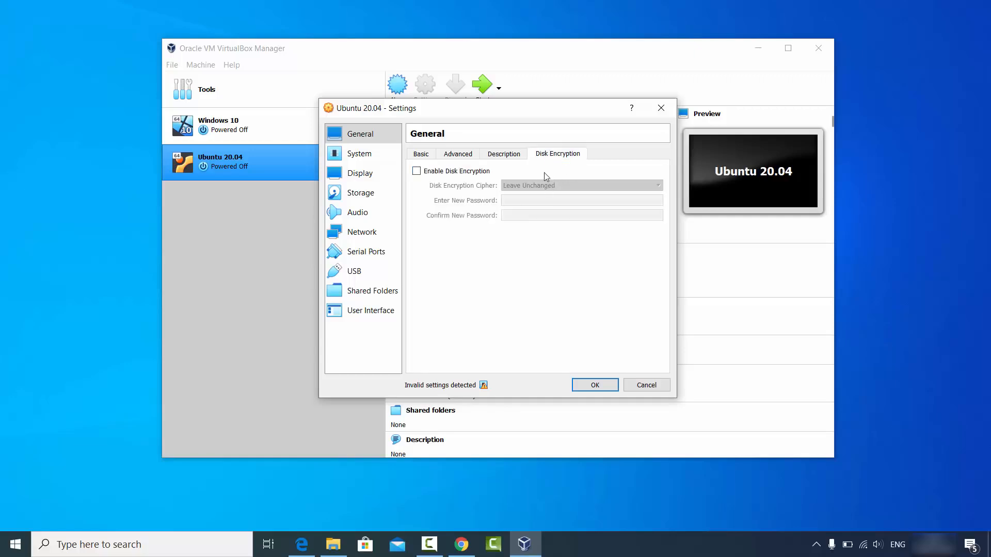
# Set System > Processor to 4 CPUs, then go to the Display page.
pyautogui.click(351, 160)
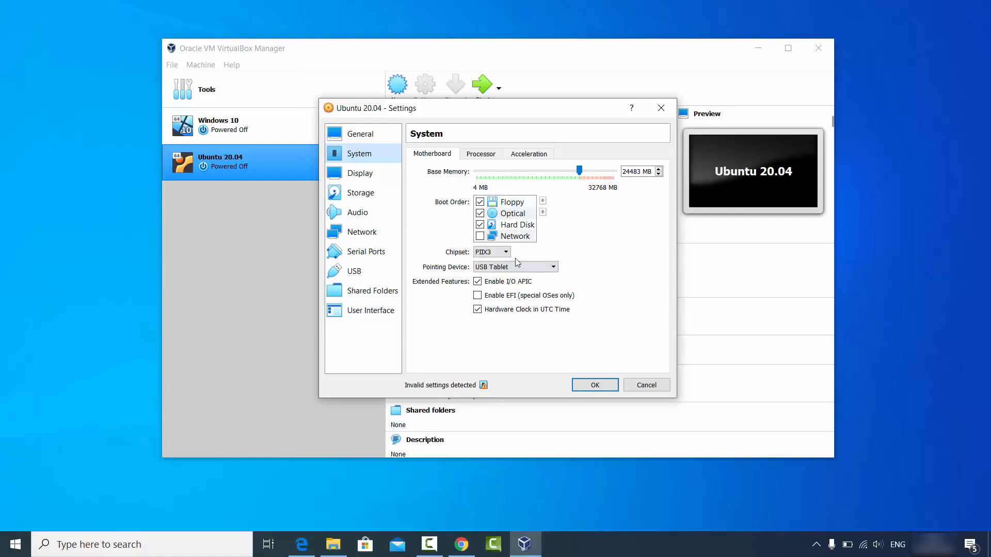
pyautogui.click(486, 158)
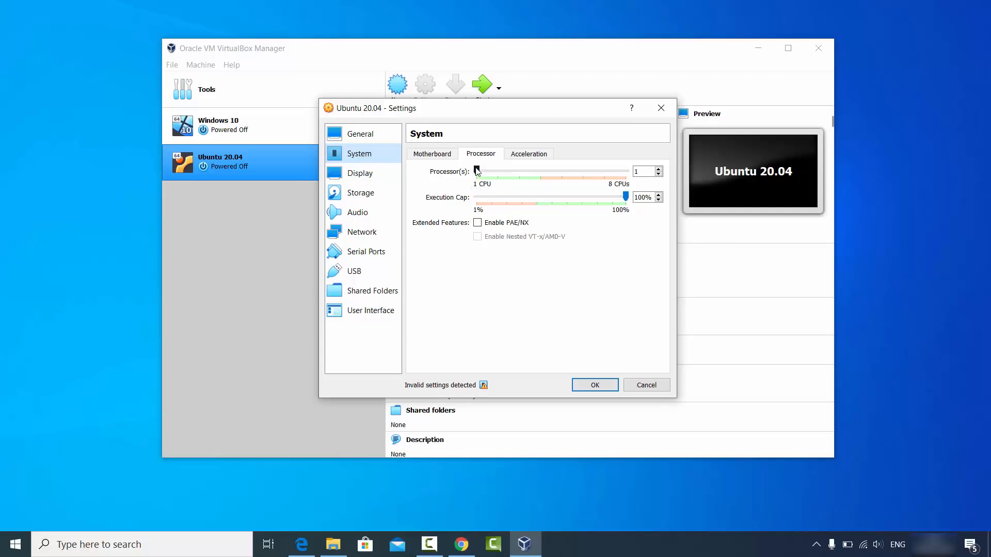
pyautogui.moveTo(477, 172); pyautogui.dragTo(535, 174)
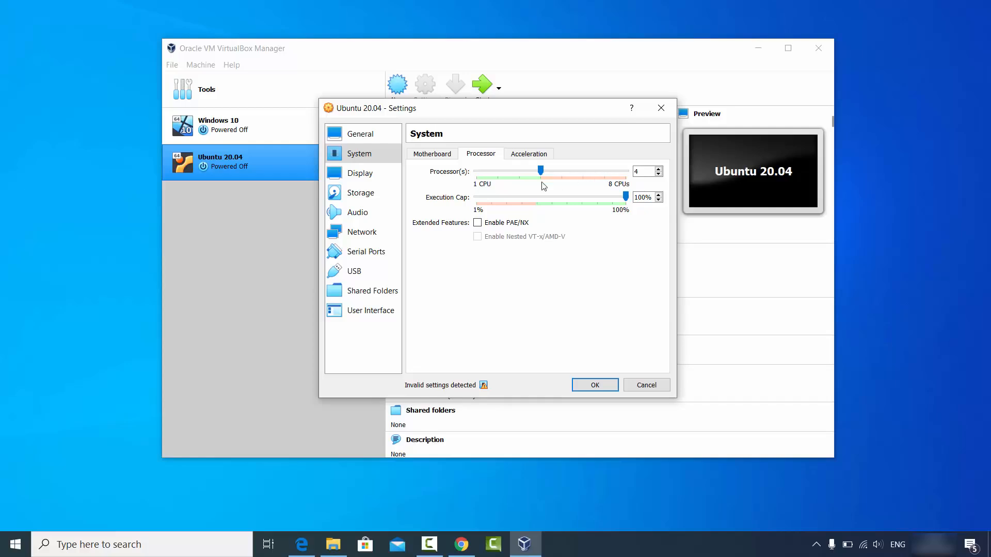
pyautogui.click(377, 175)
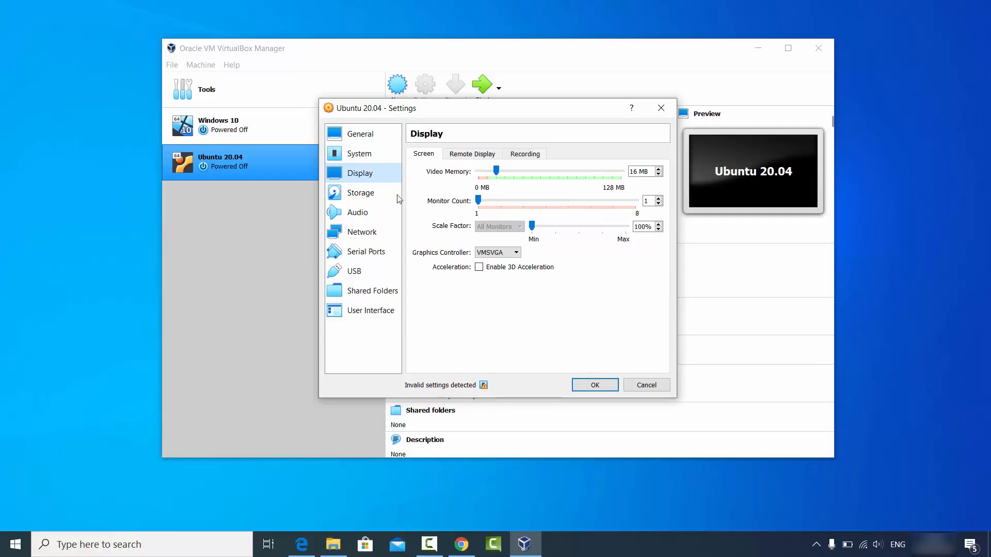
# In Ubuntu 20.04's storage settings, choose a disk file for the empty optical drive.
pyautogui.click(368, 198)
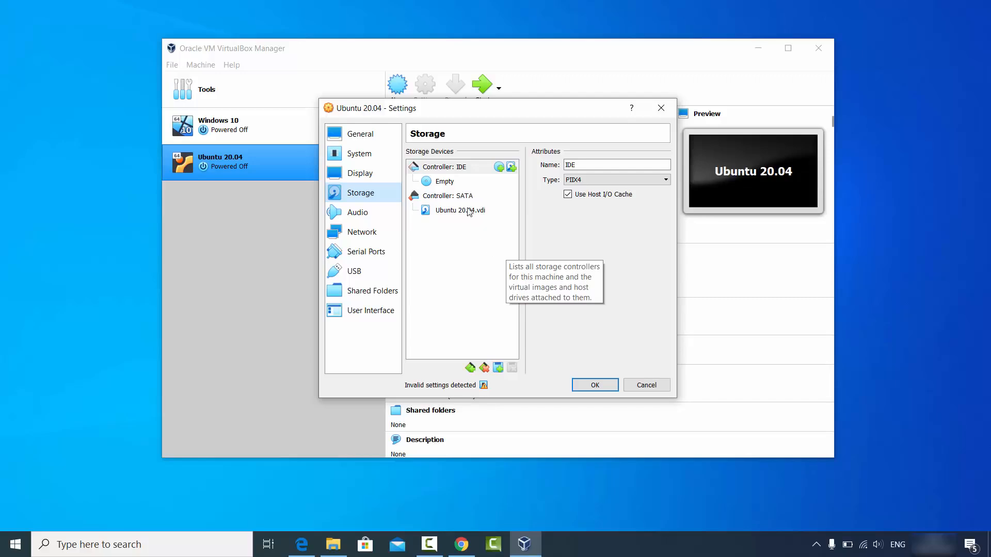
pyautogui.click(439, 187)
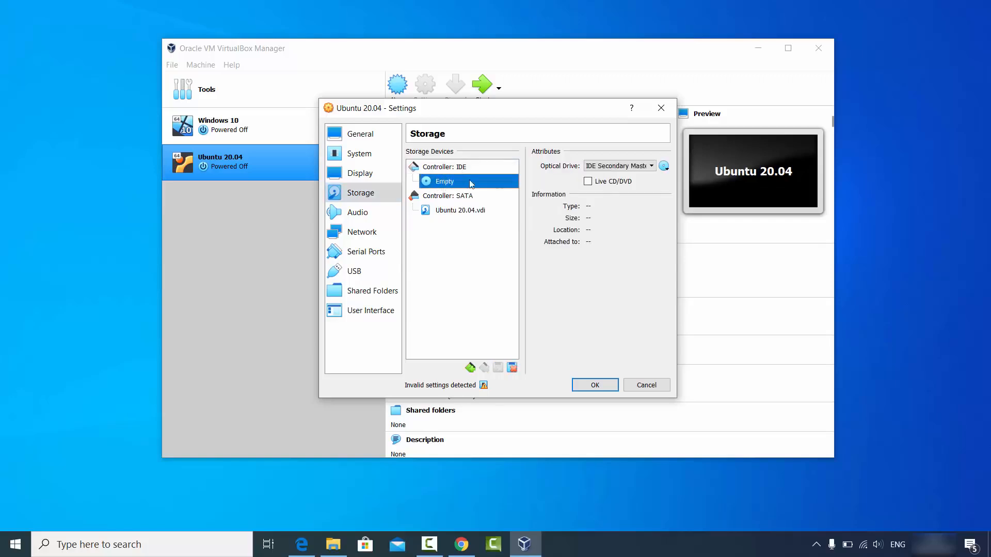
pyautogui.click(664, 167)
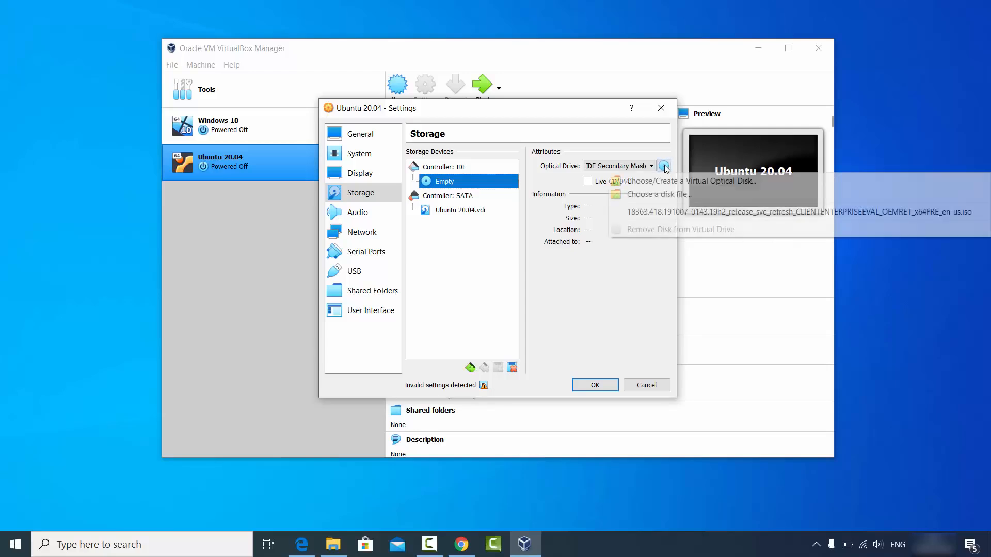
pyautogui.click(653, 199)
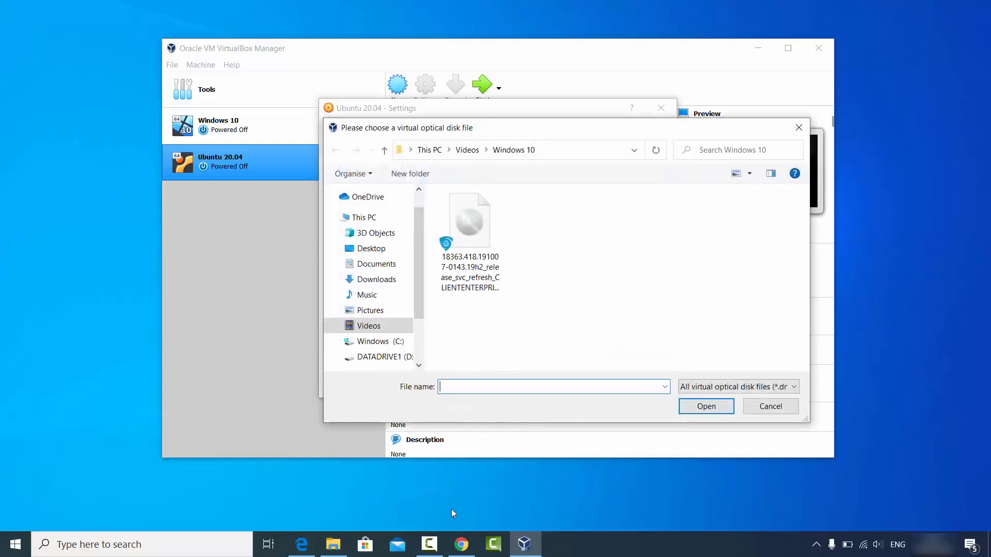
# Navigate the chooser to D:\Videos\Ubuntu and attach ubuntu-20.04-desktop-amd64.iso to the optical drive.
pyautogui.click(335, 542)
pyautogui.click(485, 132)
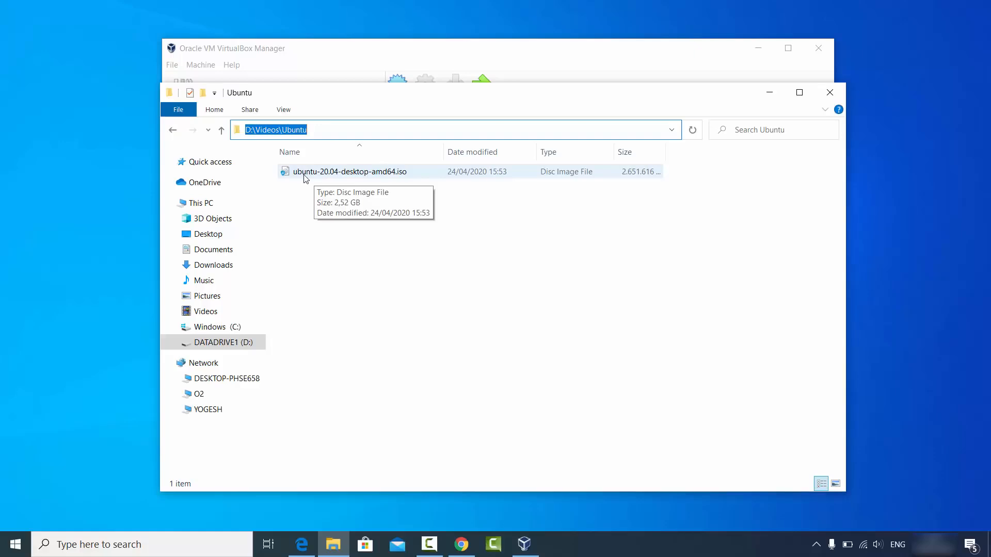
pyautogui.click(380, 133)
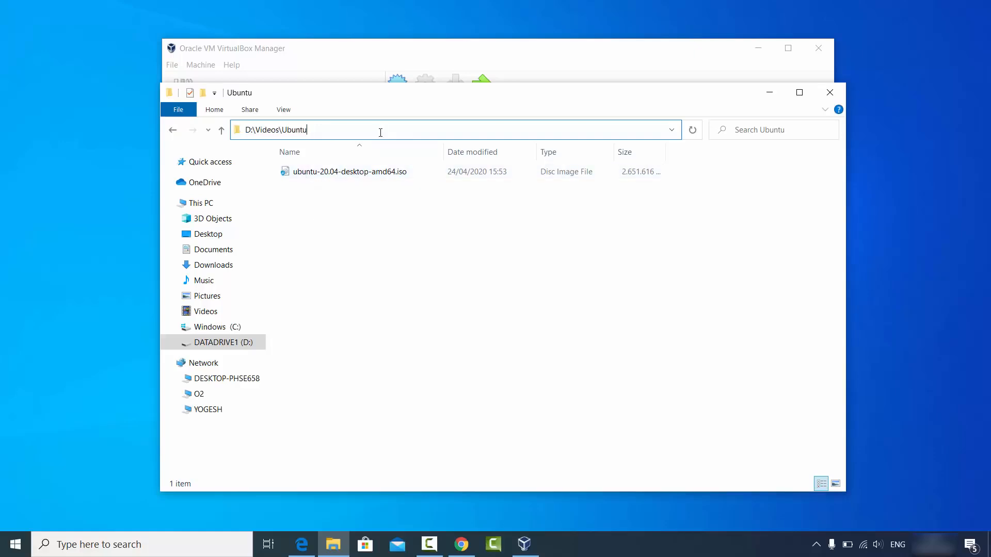
pyautogui.hotkey('ctrl', 'a')
pyautogui.hotkey('ctrl', 'c')
pyautogui.click(770, 92)
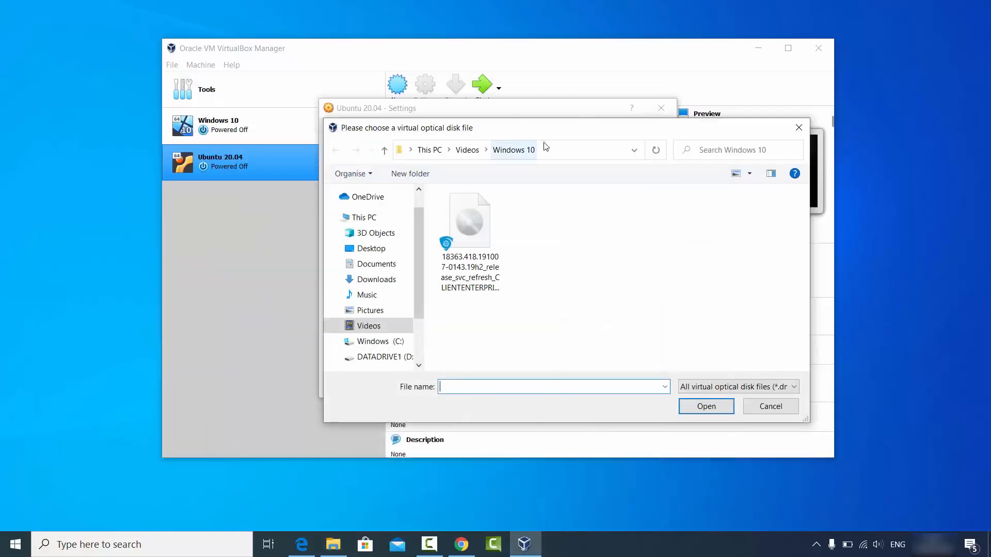
pyautogui.click(546, 148)
pyautogui.hotkey('ctrl', 'v')
pyautogui.press('Return')
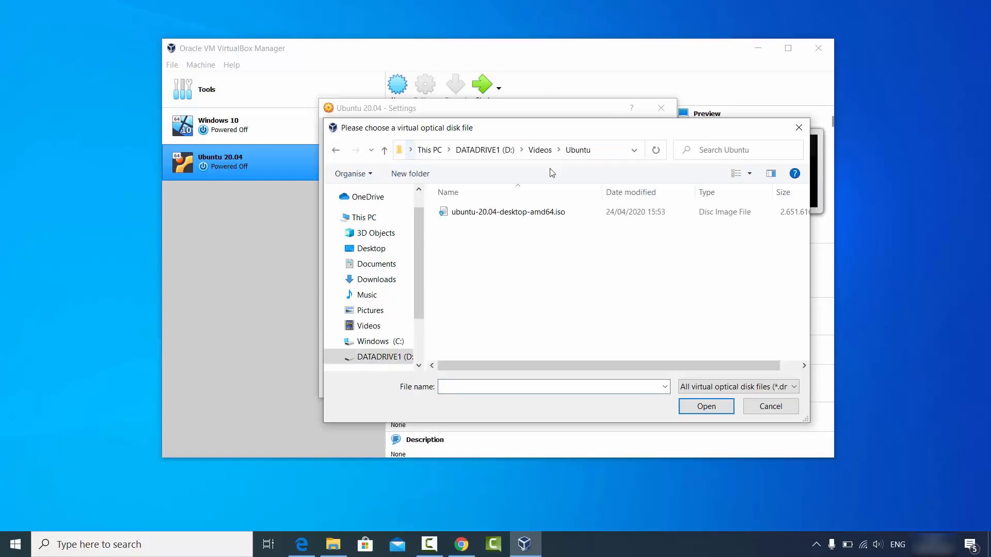
pyautogui.click(539, 213)
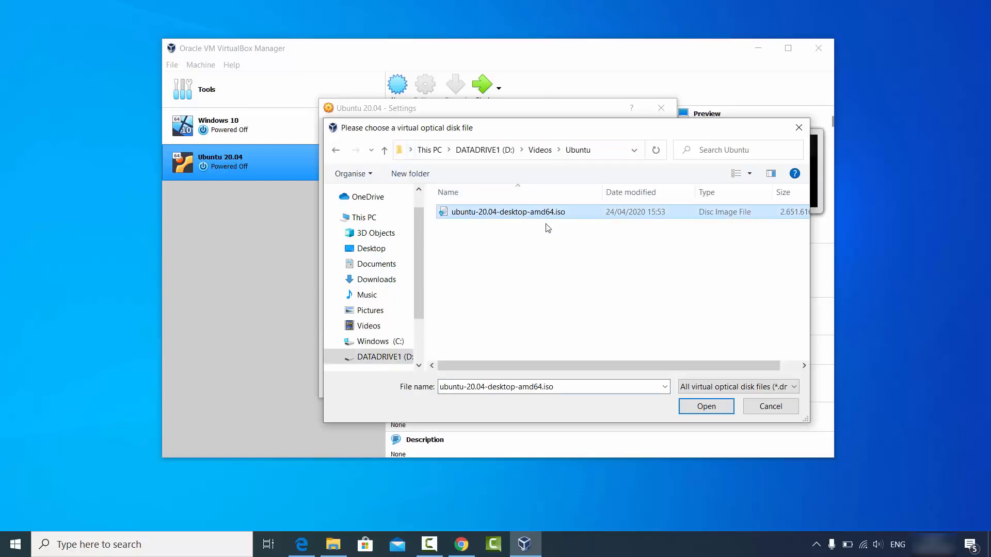
pyautogui.click(701, 408)
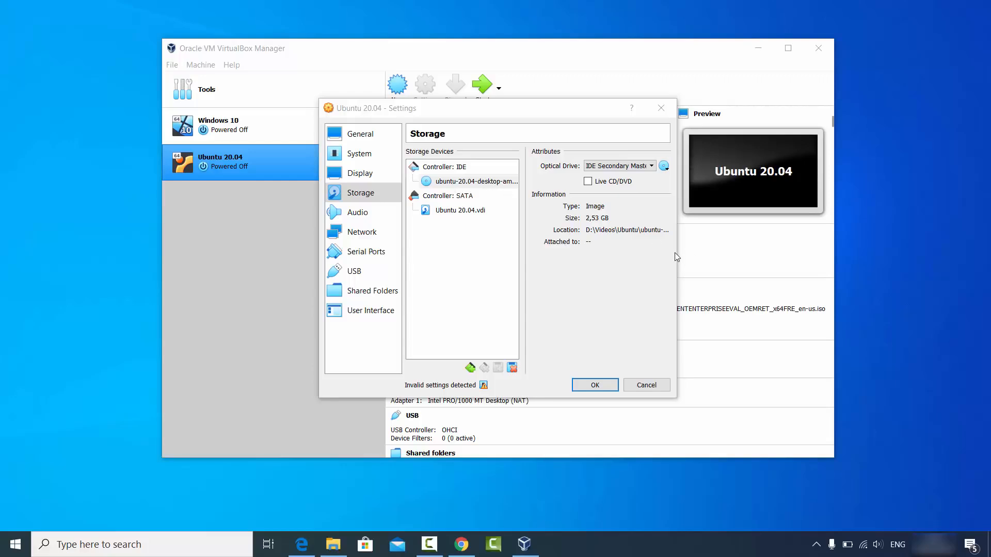
# Widen the Settings dialog, confirm it with OK, then start the Ubuntu 20.04 machine.
pyautogui.moveTo(680, 261); pyautogui.dragTo(803, 260)
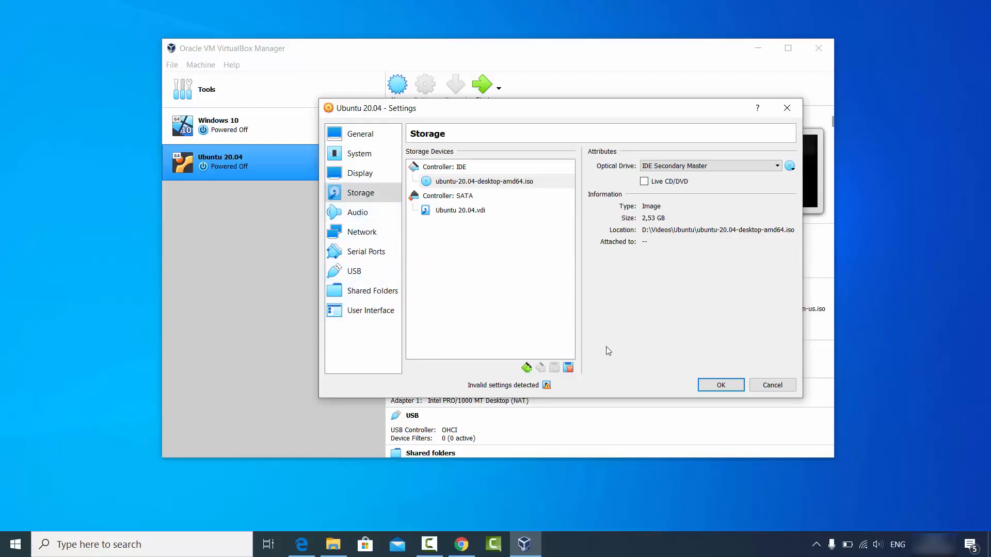
pyautogui.click(717, 385)
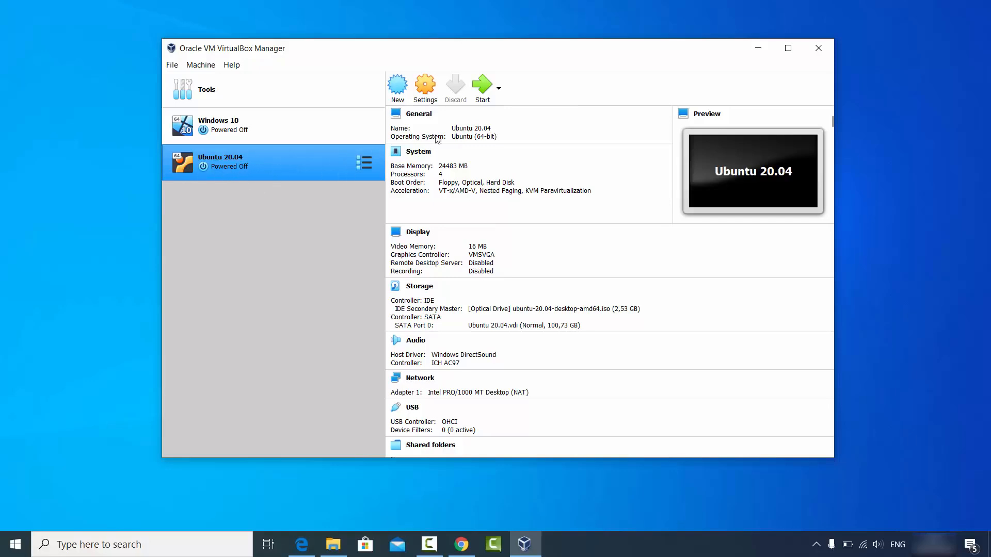
pyautogui.click(482, 85)
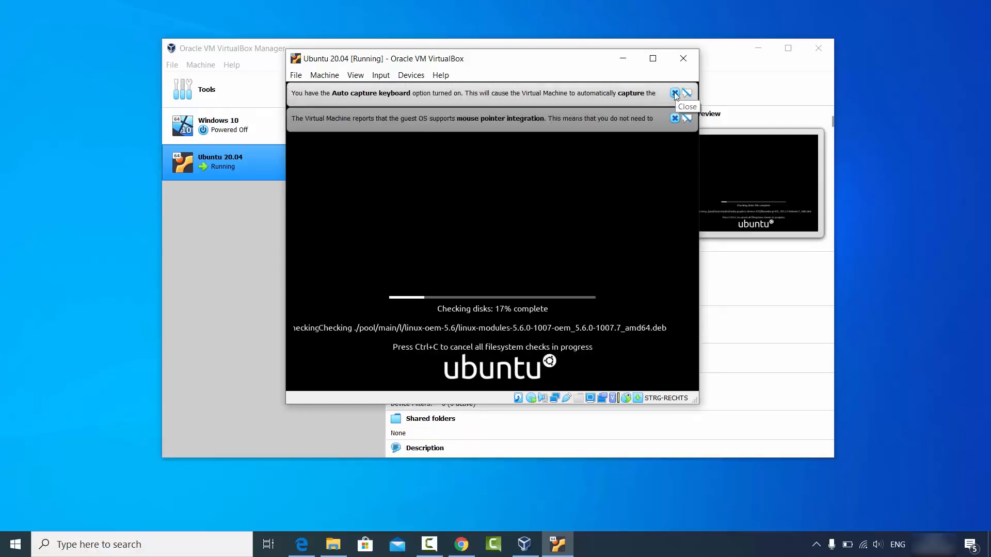
# Close the keyboard auto-capture and mouse pointer integration notices in the VM window.
pyautogui.click(675, 93)
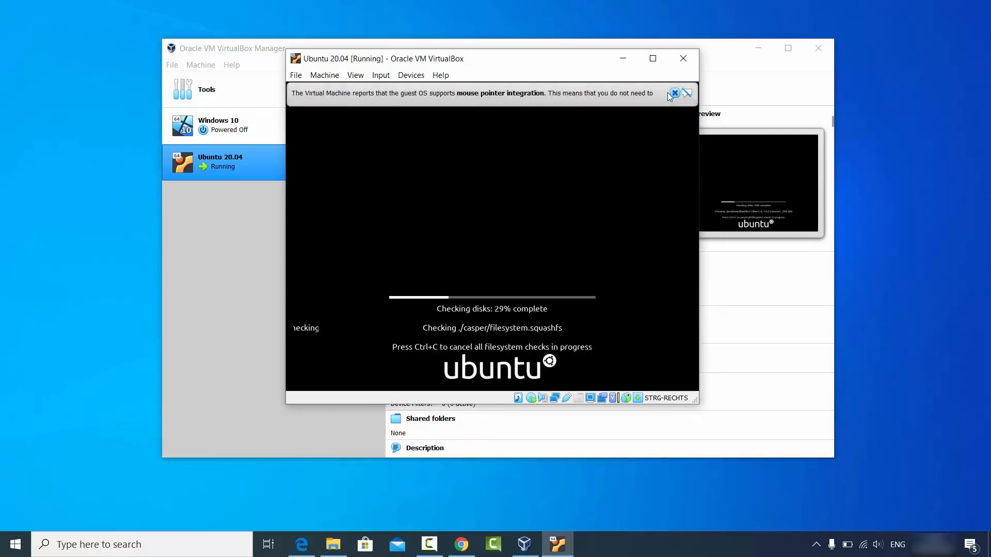
pyautogui.click(675, 93)
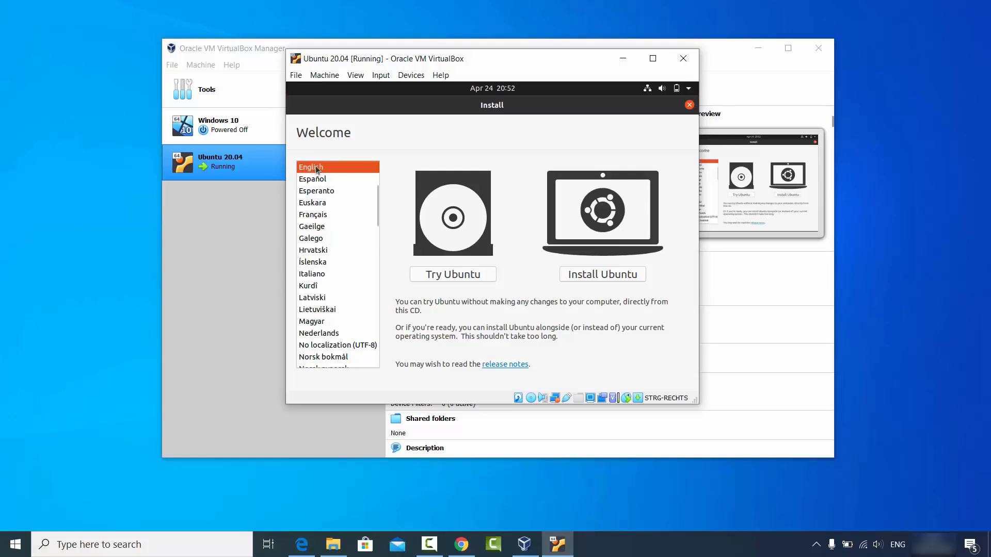
# Choose Install Ubuntu, select and test the German keyboard layout, then continue.
pyautogui.click(595, 280)
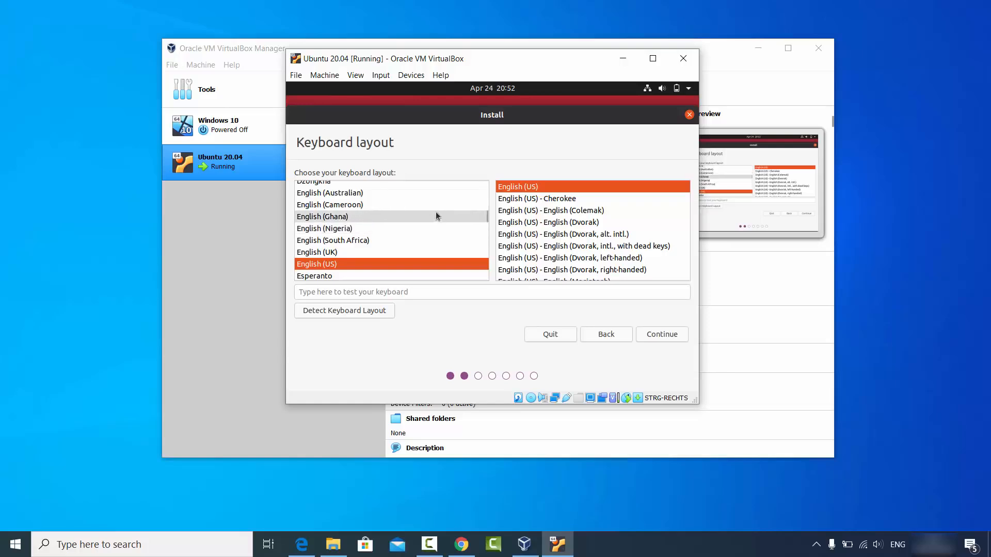
pyautogui.click(485, 219)
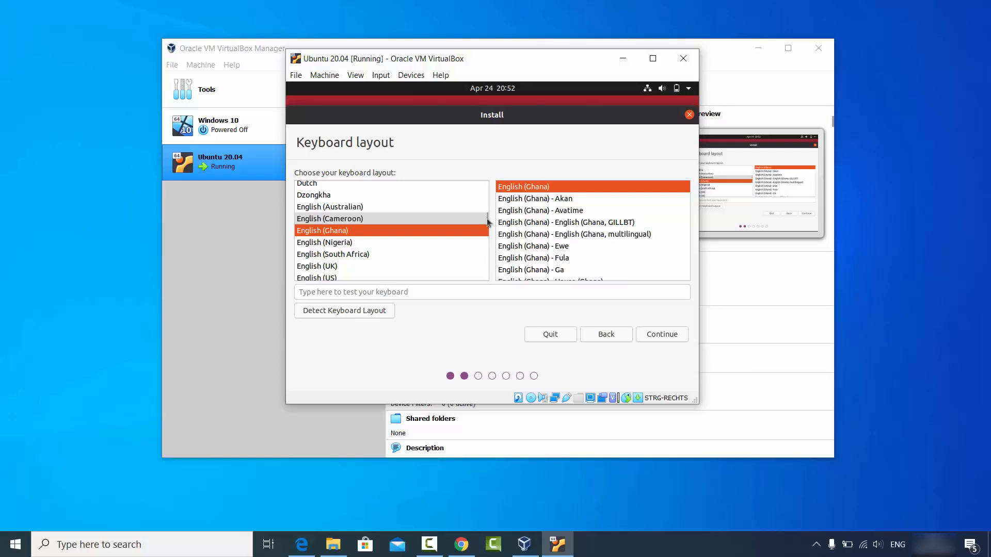
pyautogui.click(363, 254)
pyautogui.write('g')
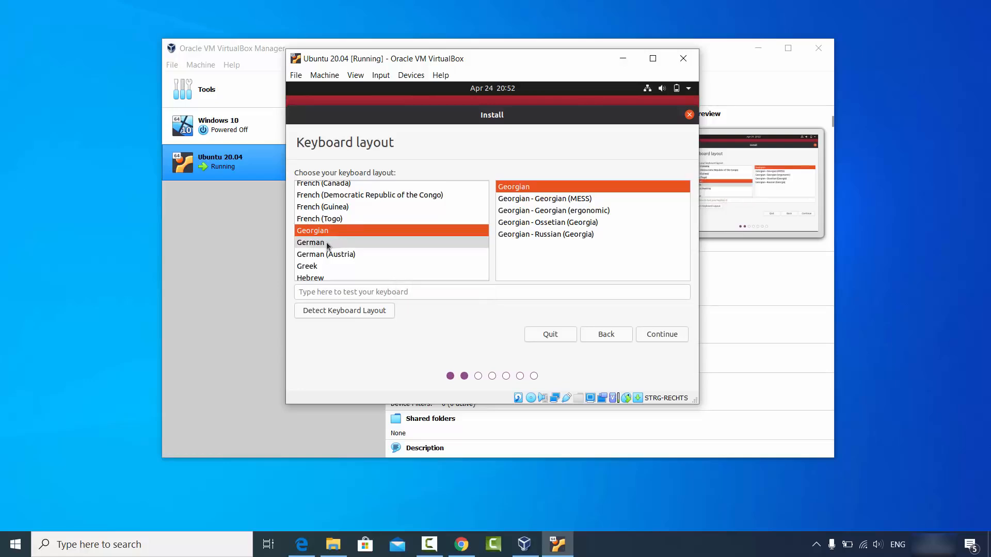
pyautogui.click(322, 242)
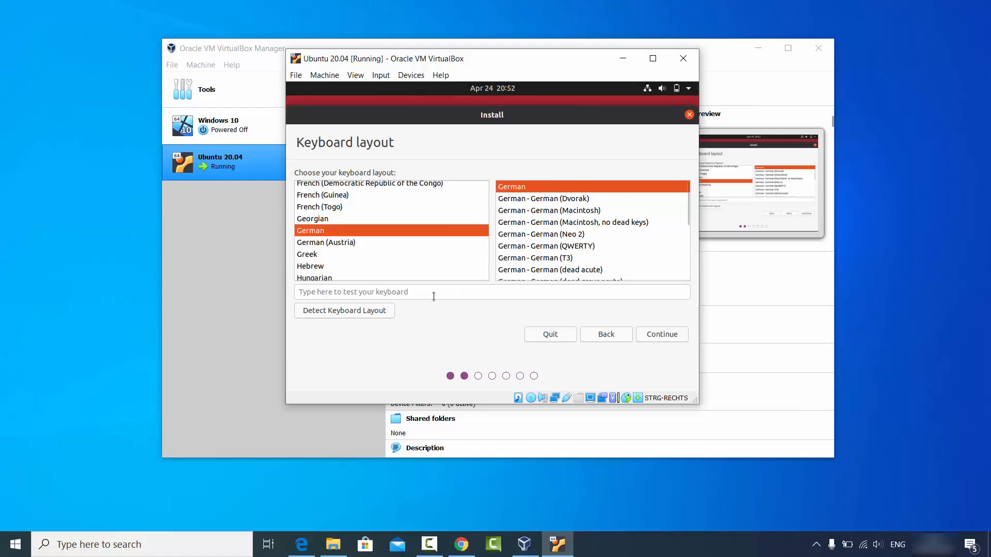
pyautogui.click(370, 292)
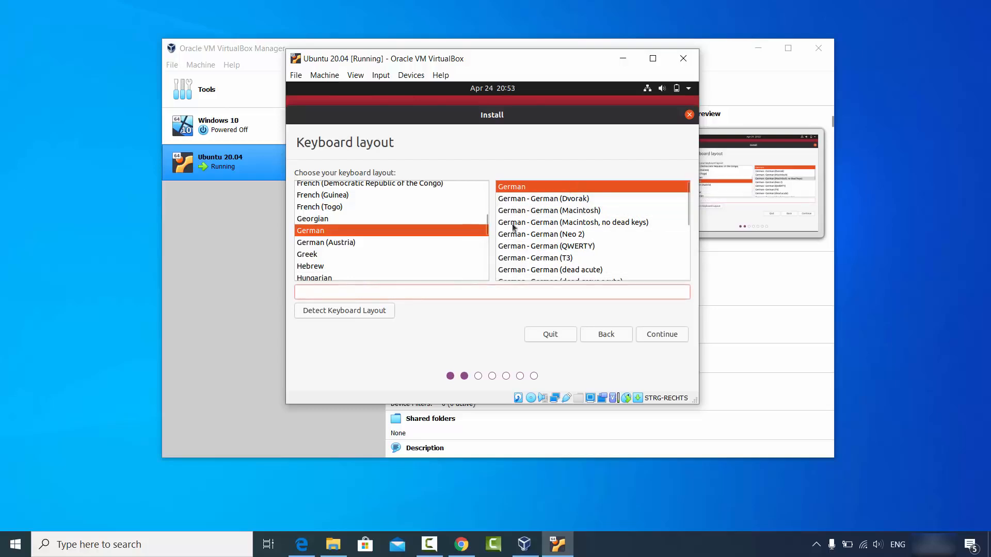
pyautogui.click(656, 335)
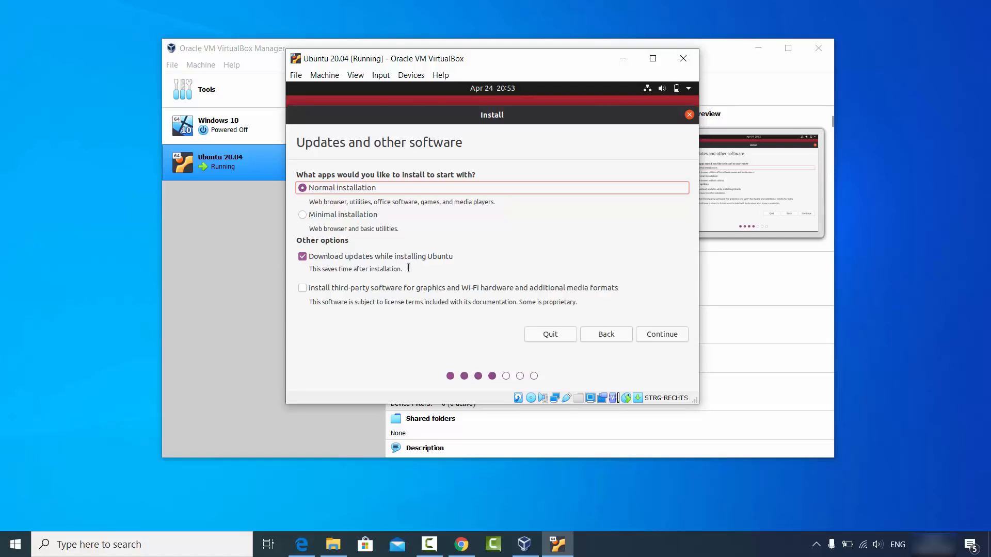
# Tick the third-party graphics, Wi-Fi and media formats option and continue.
pyautogui.click(303, 289)
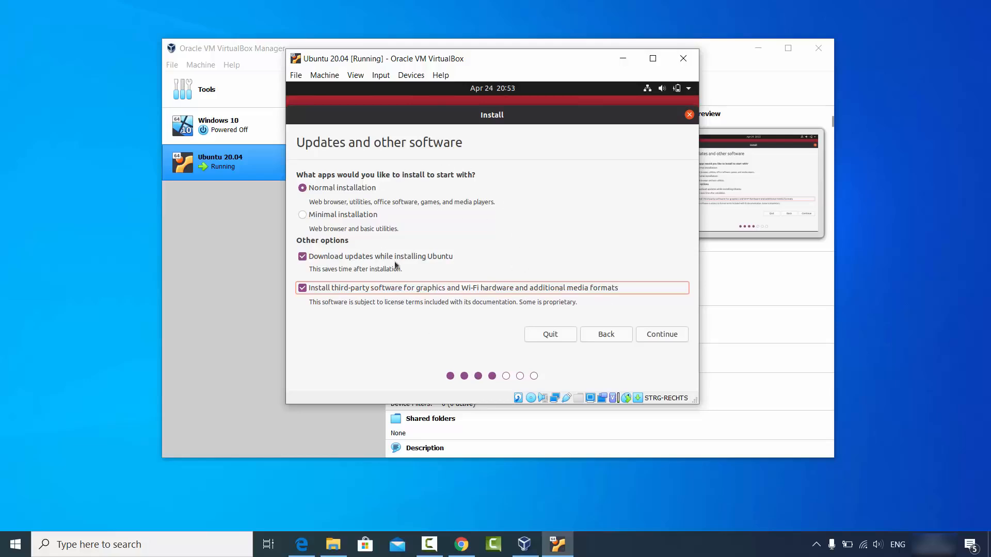
pyautogui.click(653, 336)
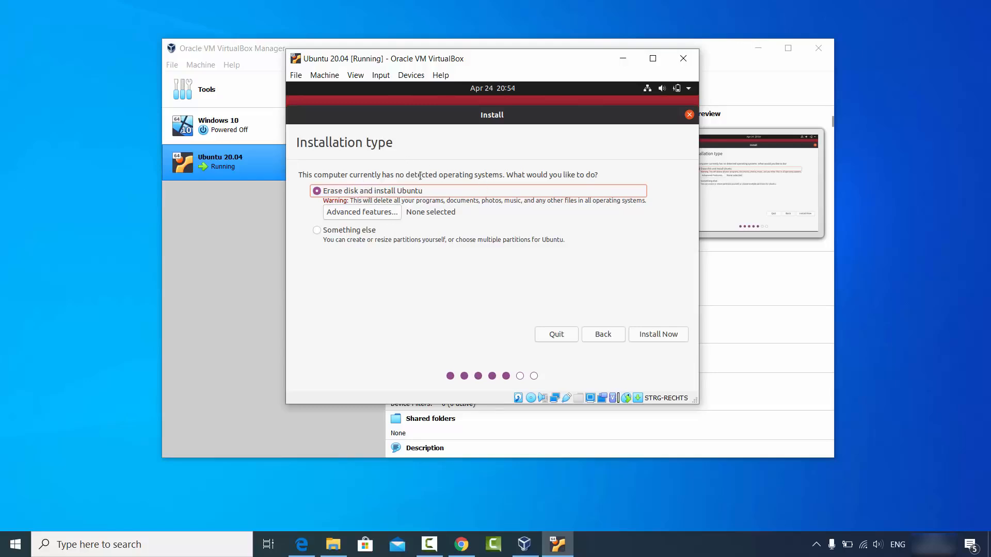
# Keep Erase disk and install Ubuntu, choose Install Now and confirm writing the changes.
pyautogui.click(659, 334)
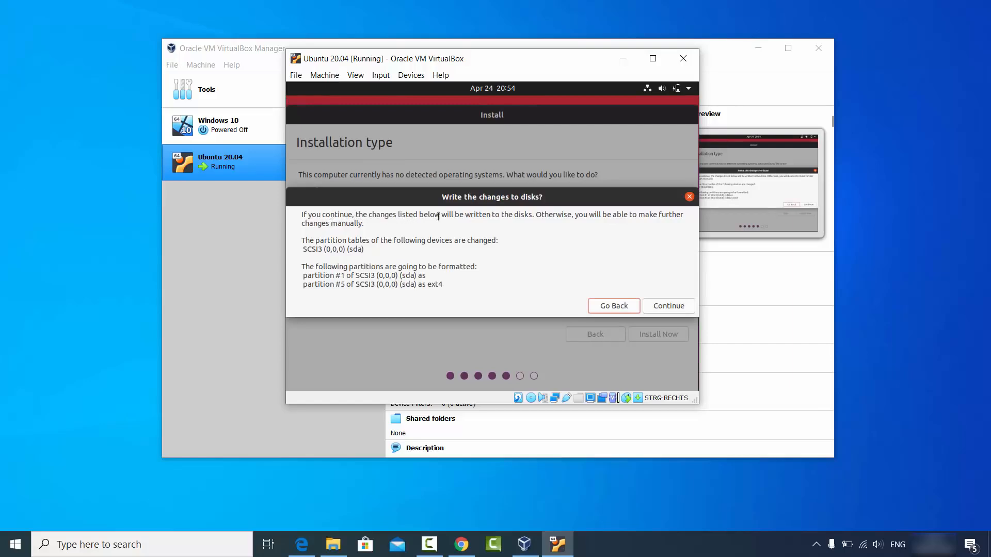
pyautogui.click(681, 309)
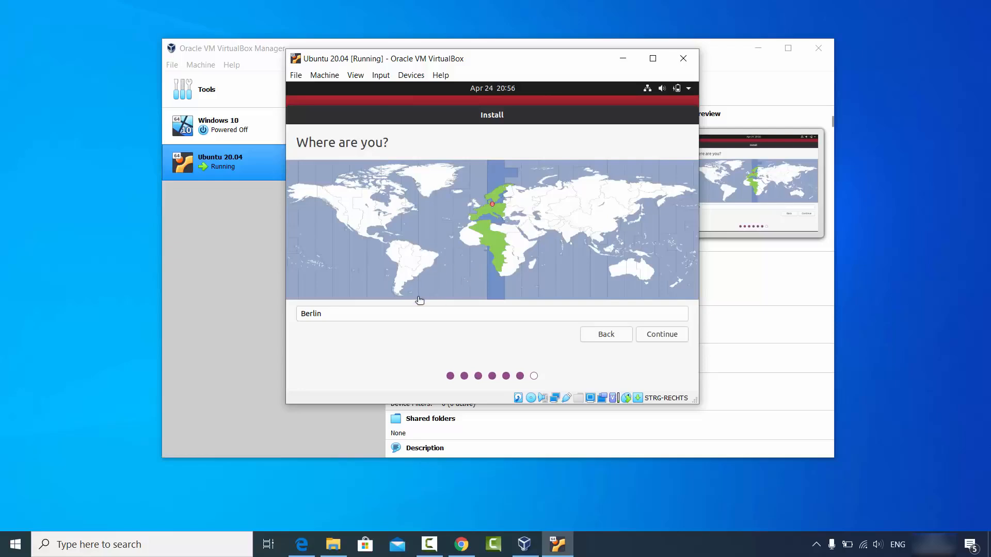
# Accept Berlin as the location, enter the user's name and shorten the computer name.
pyautogui.click(654, 336)
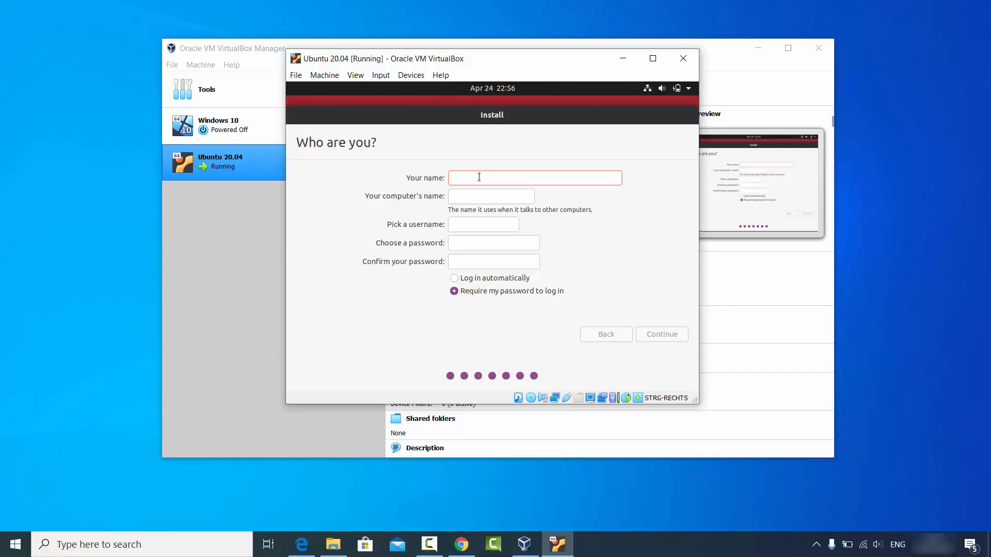
pyautogui.write('codebind')
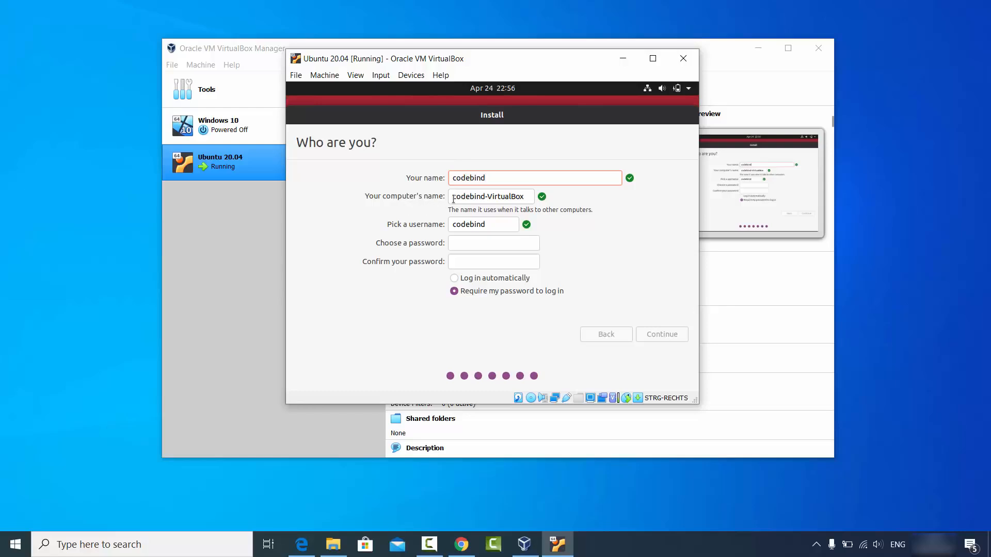
pyautogui.doubleClick(499, 197)
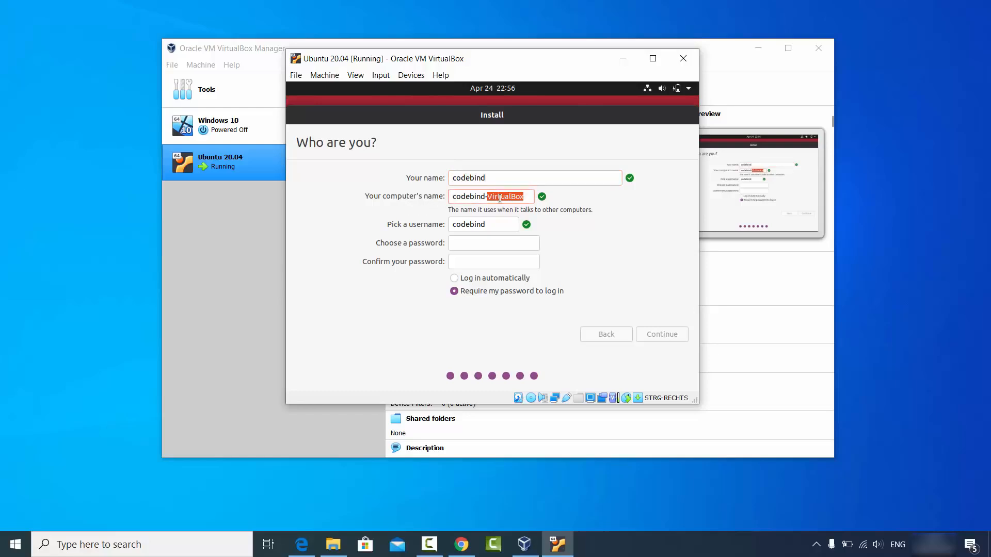
pyautogui.press('BackSpace')
pyautogui.press('BackSpace')
# Enter and confirm the account password, then continue the installation.
pyautogui.click(484, 226)
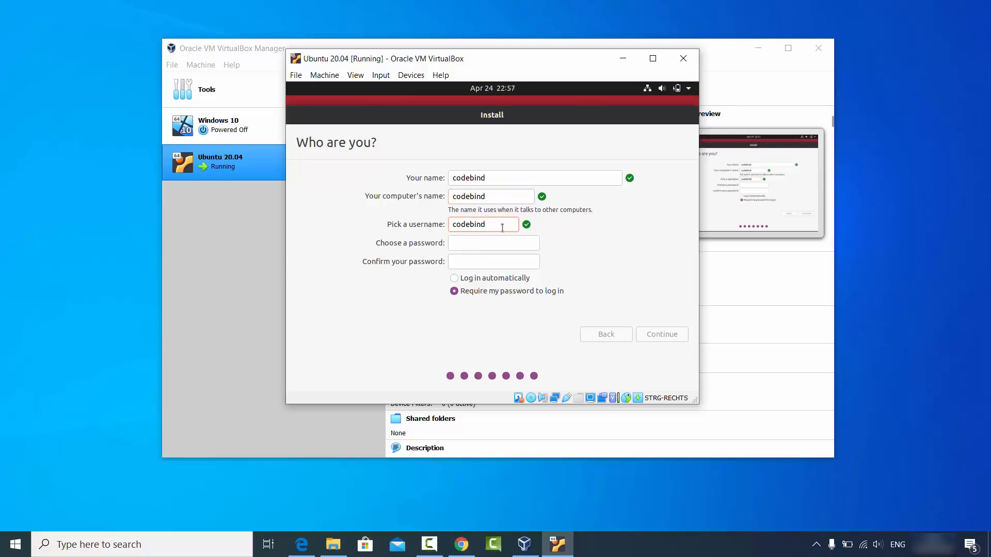
pyautogui.click(496, 241)
pyautogui.write('123456')
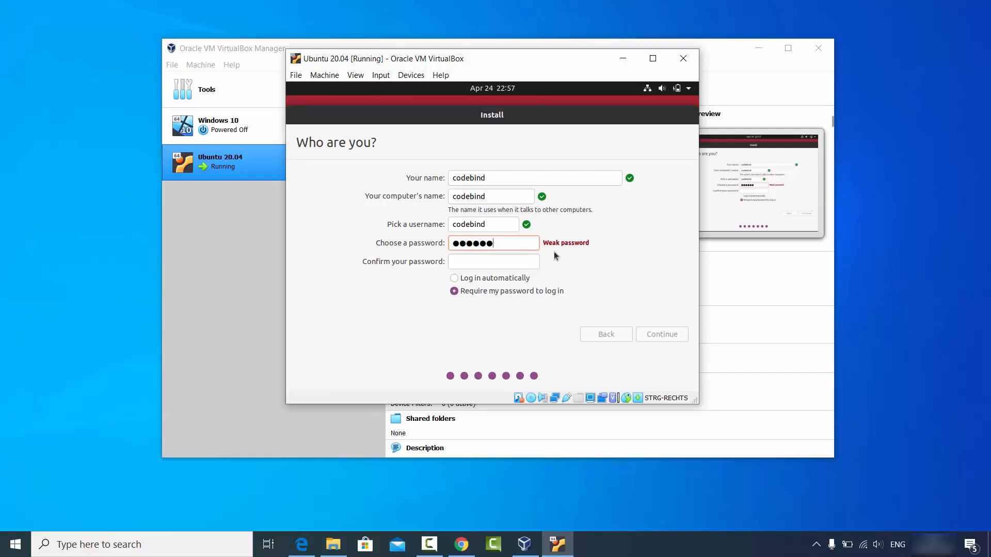
pyautogui.click(511, 263)
pyautogui.write('123456')
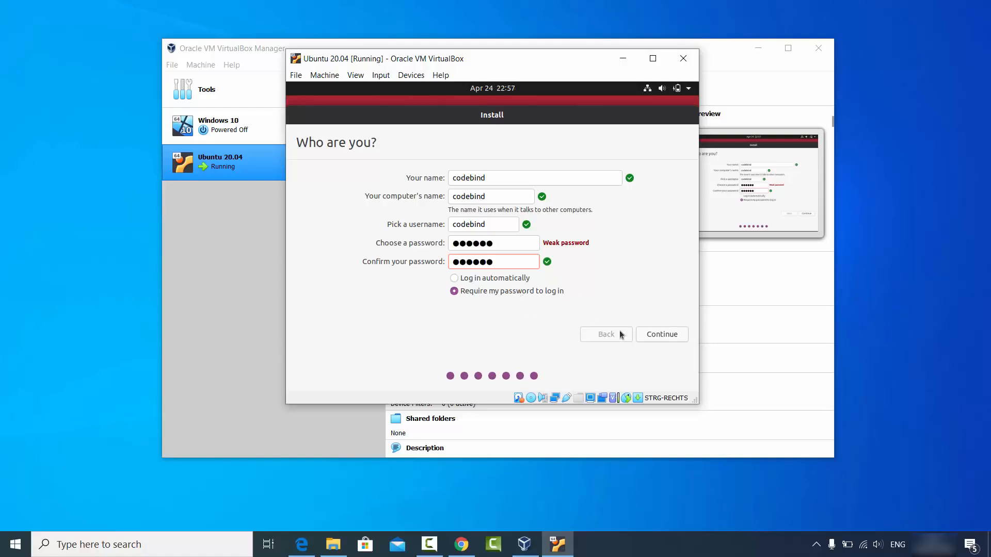
pyautogui.click(657, 337)
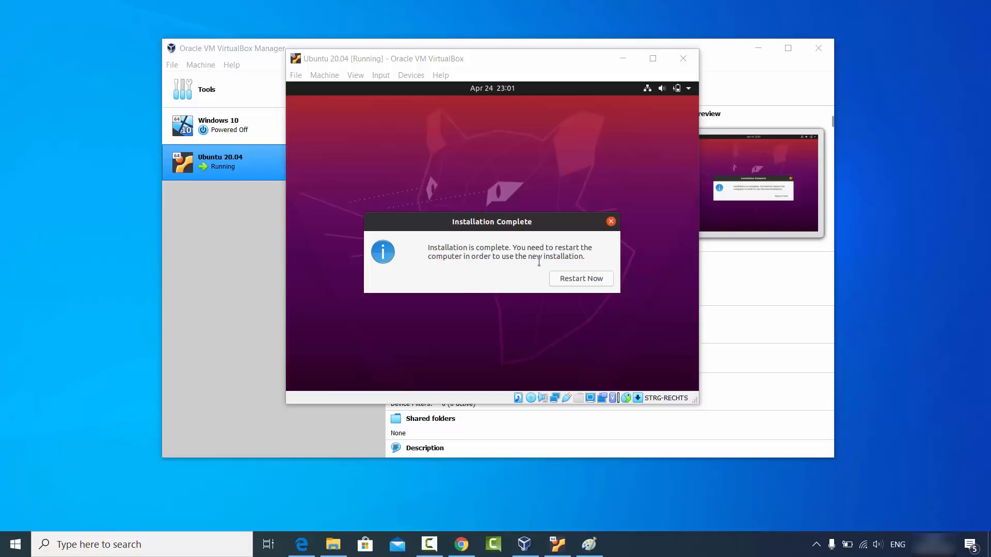
# Restart the guest, continue past the remove-medium prompt and dismiss the pointer notice.
pyautogui.click(576, 281)
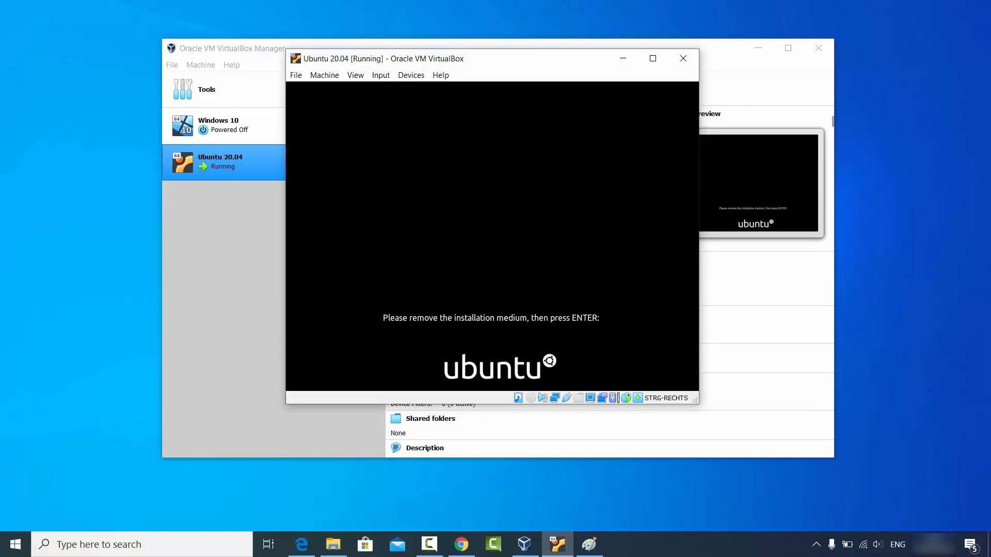
pyautogui.press('Return')
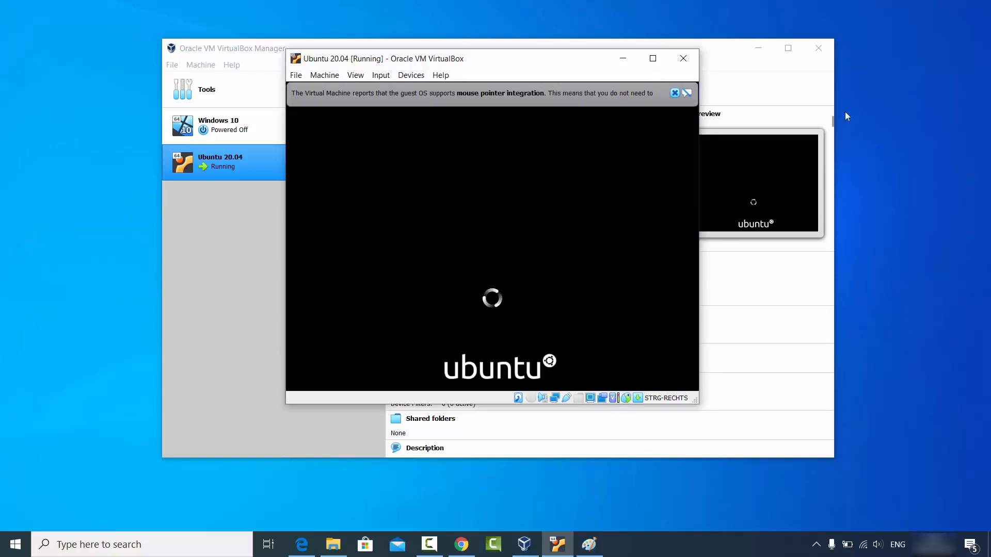
pyautogui.click(675, 93)
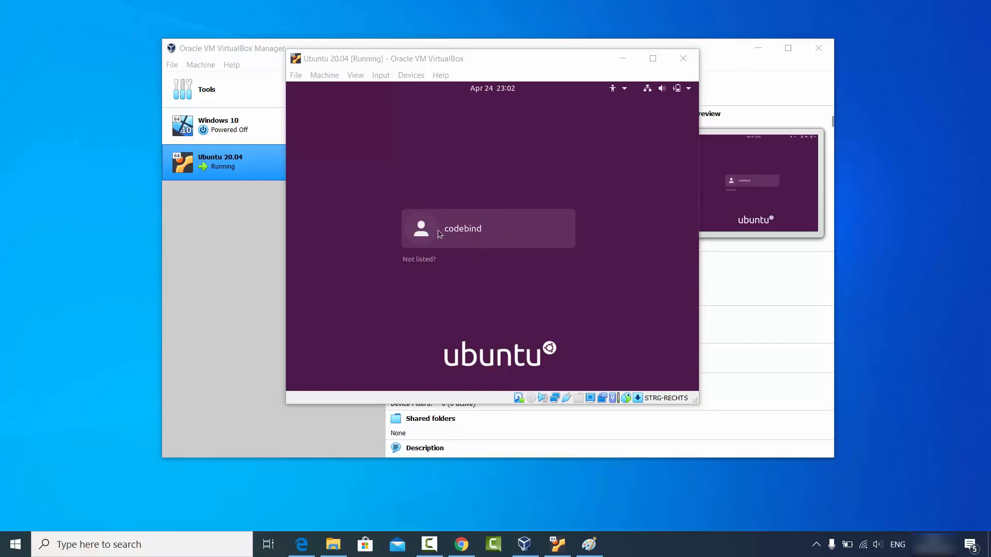
# Select the user account and log in with its password.
pyautogui.click(469, 228)
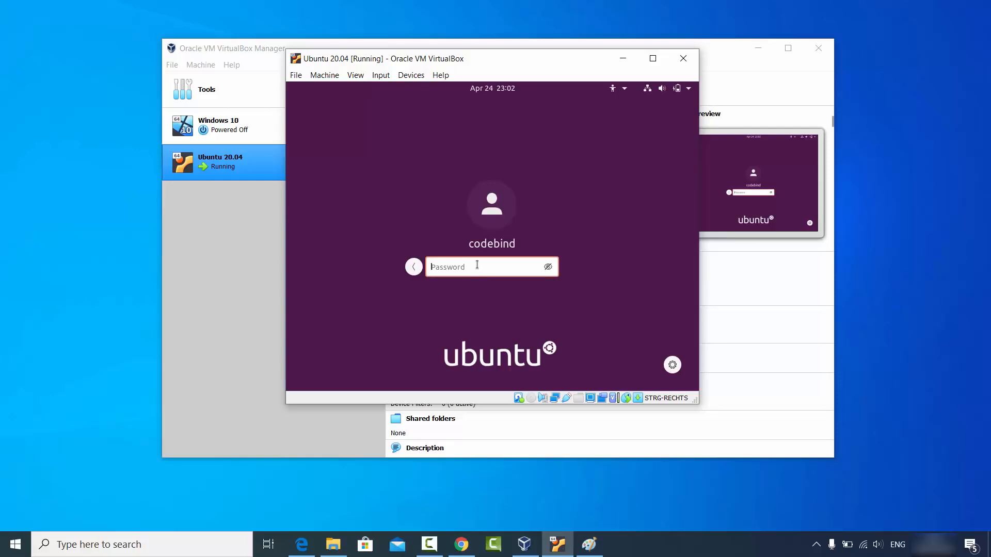
pyautogui.write('codebi')
pyautogui.press('Return')
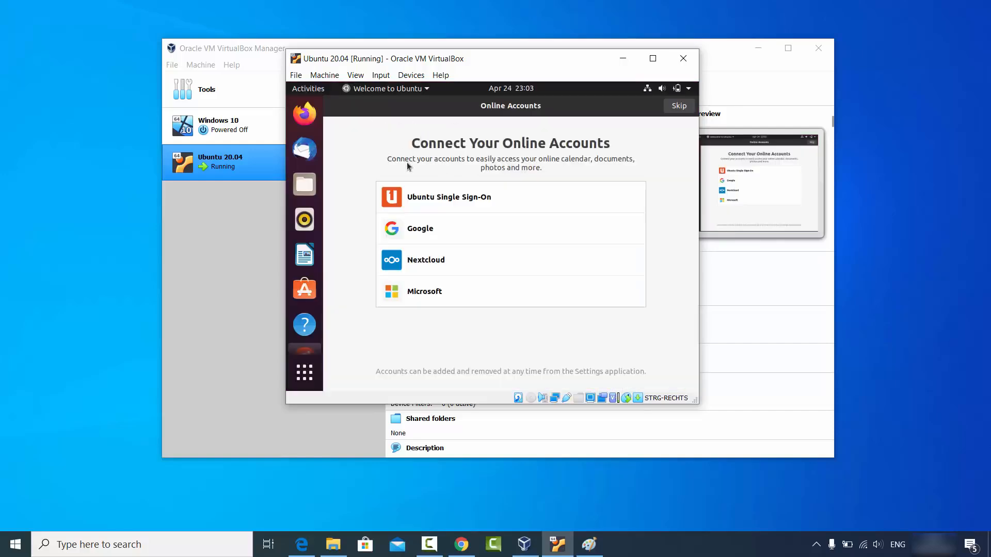
# Skip Online Accounts, go past Livepatch, Help improve Ubuntu and Privacy, then finish with Done.
pyautogui.click(678, 107)
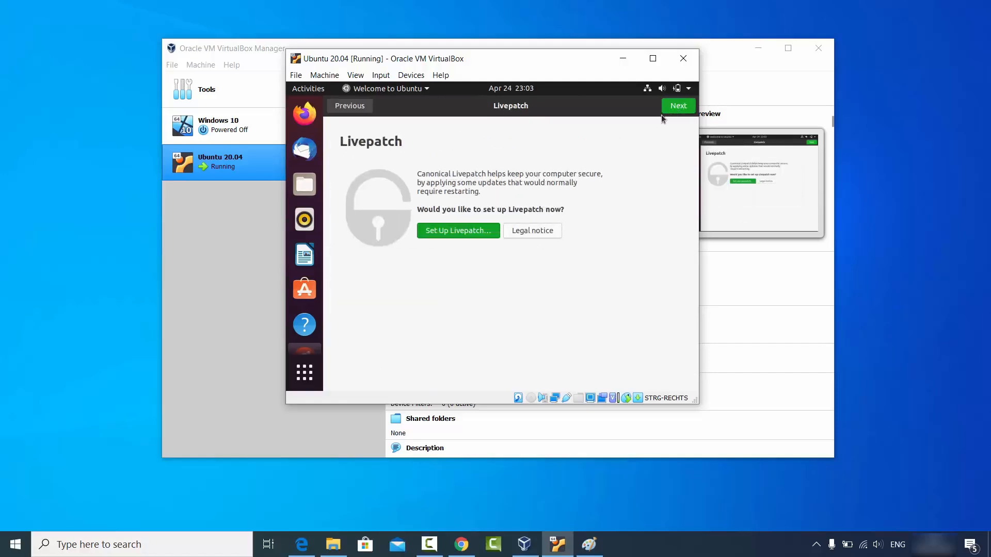
pyautogui.click(677, 109)
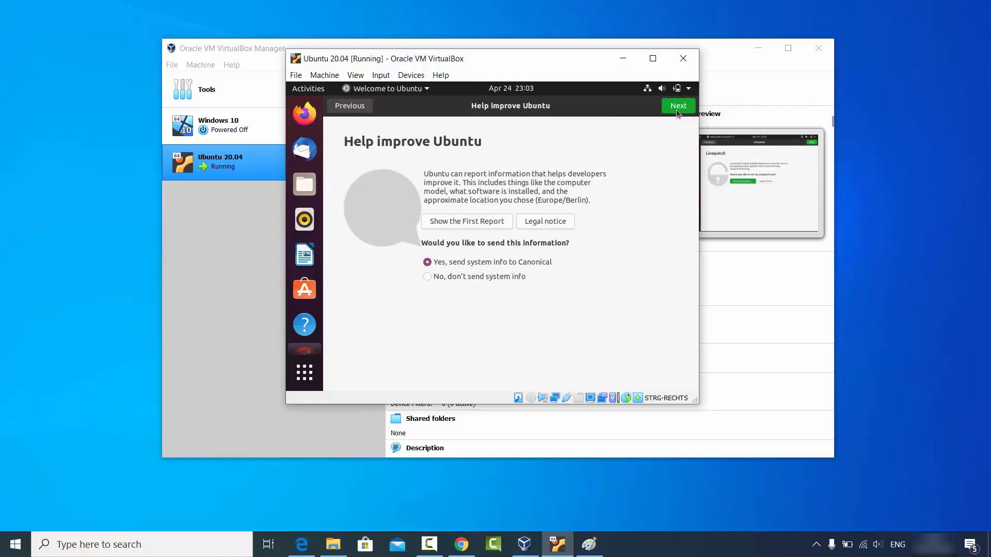
pyautogui.click(676, 109)
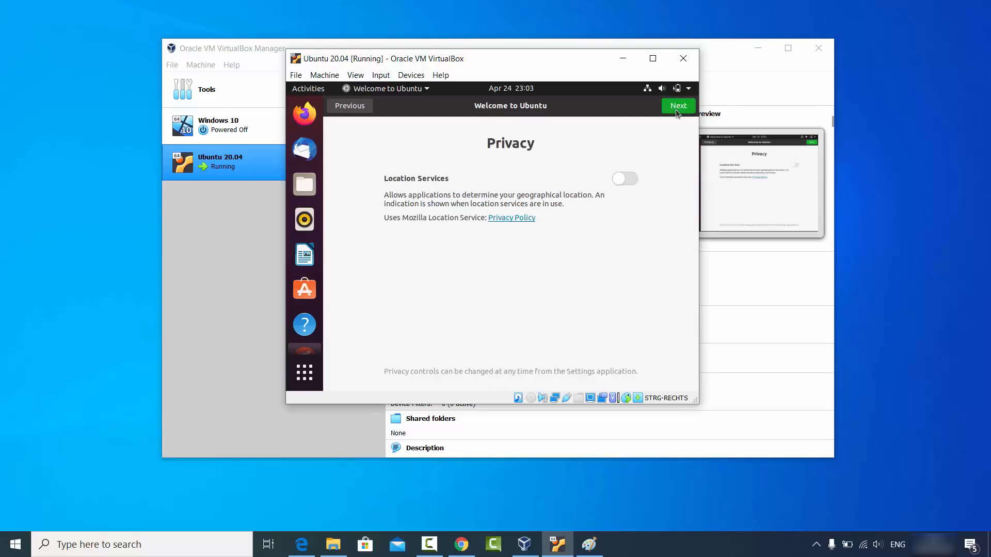
pyautogui.click(676, 109)
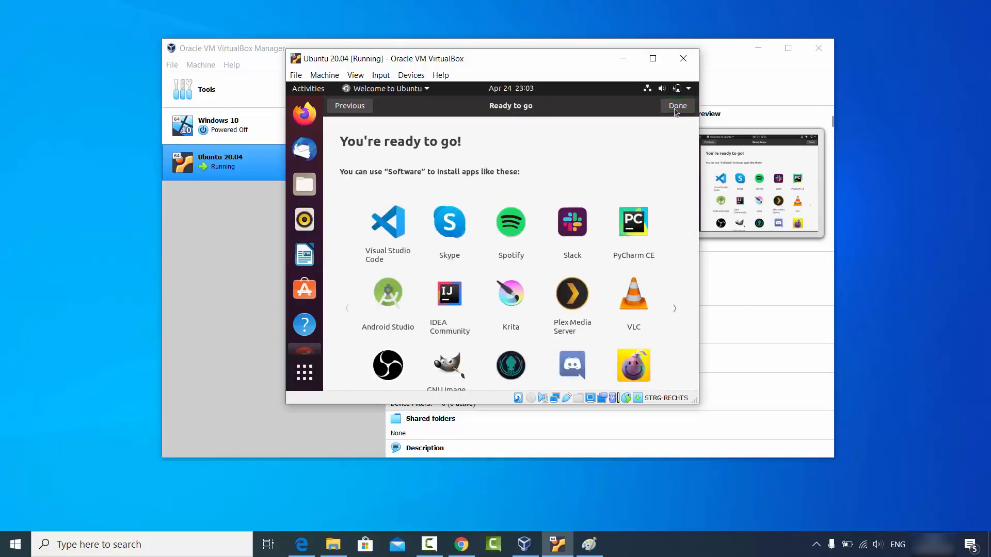
pyautogui.click(676, 110)
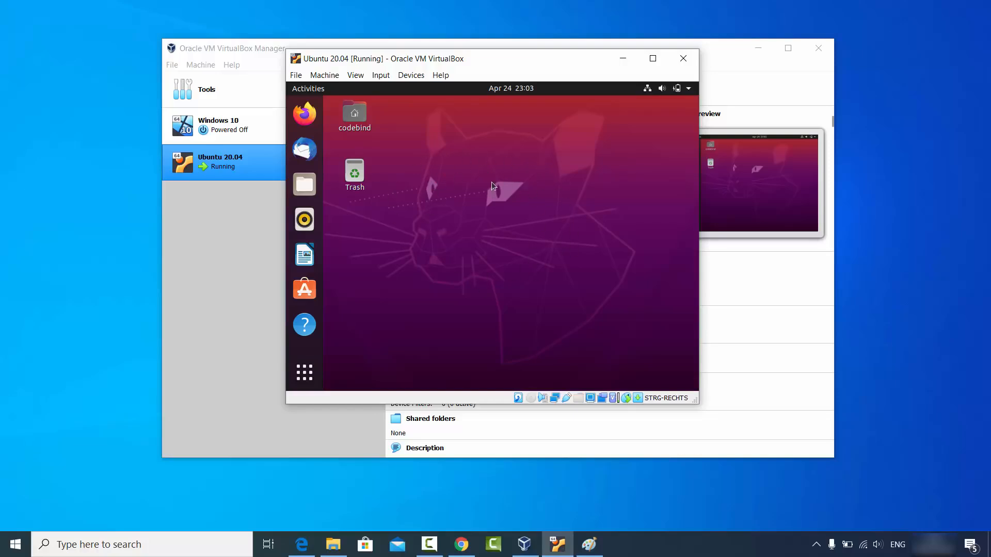
# Enlarge the VM window, then launch Terminal by searching 'terminal' in the guest's applications.
pyautogui.click(652, 61)
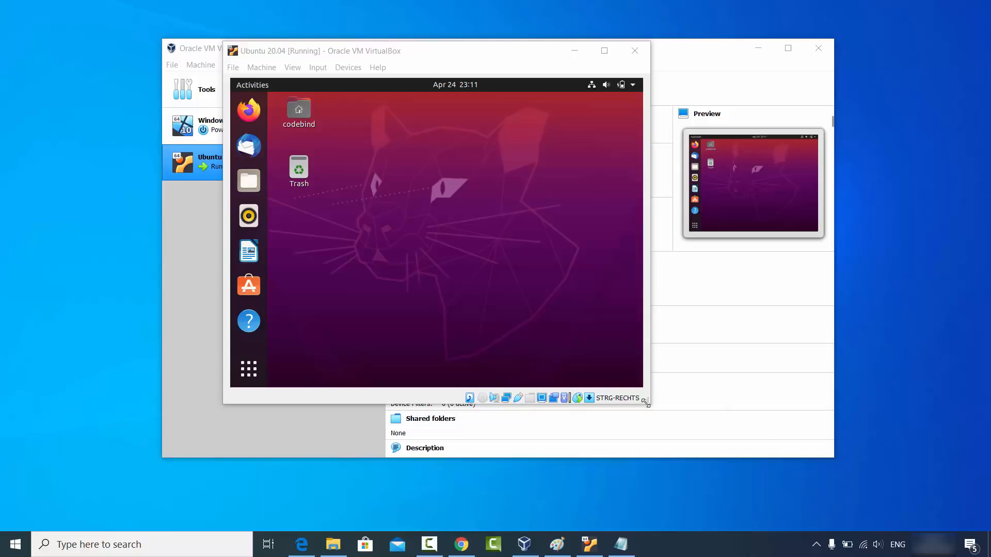
pyautogui.moveTo(646, 403); pyautogui.dragTo(653, 406)
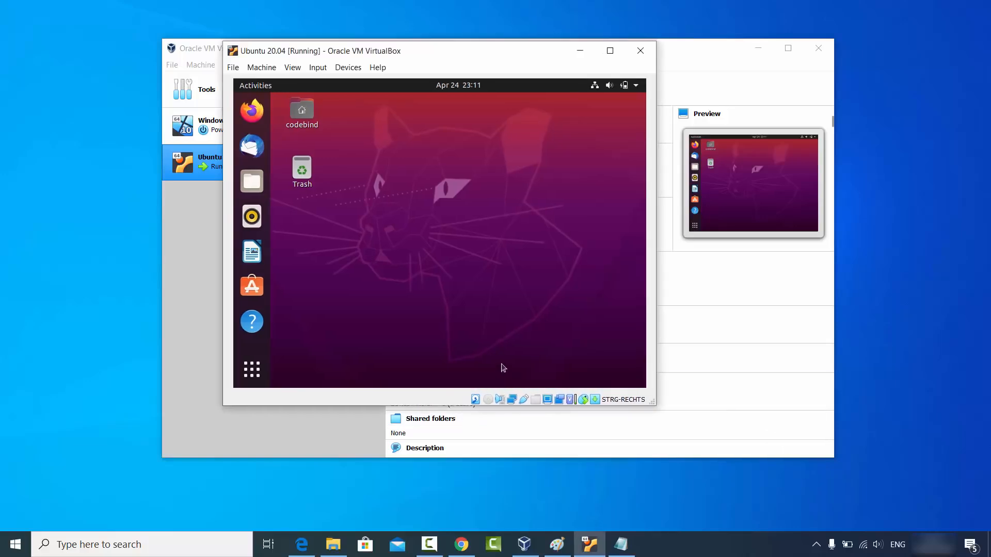
pyautogui.click(253, 368)
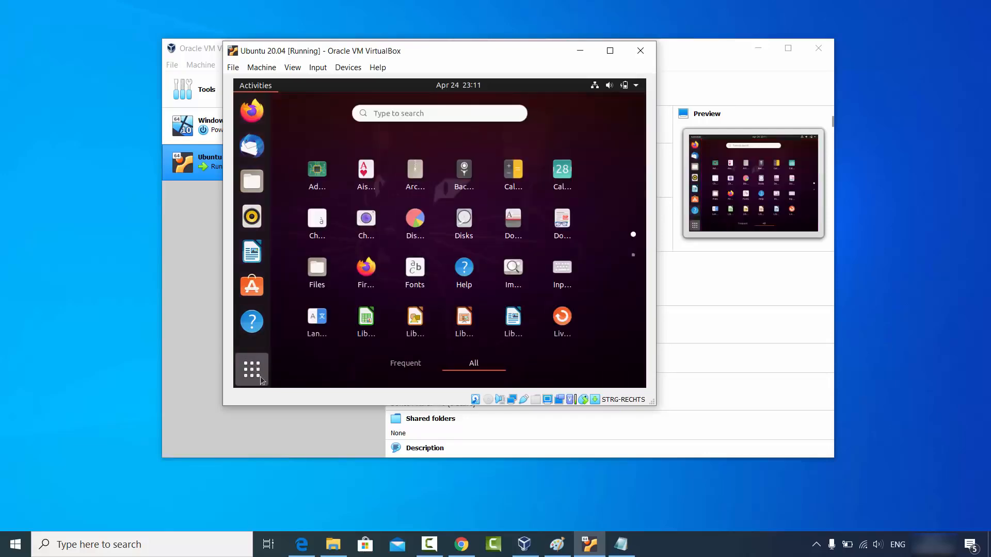
pyautogui.click(436, 111)
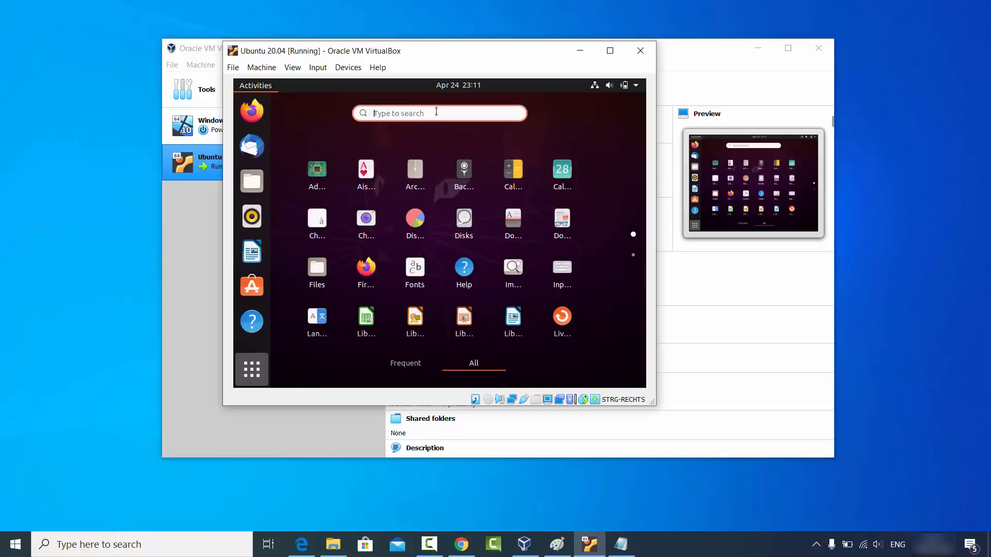
pyautogui.write('termi')
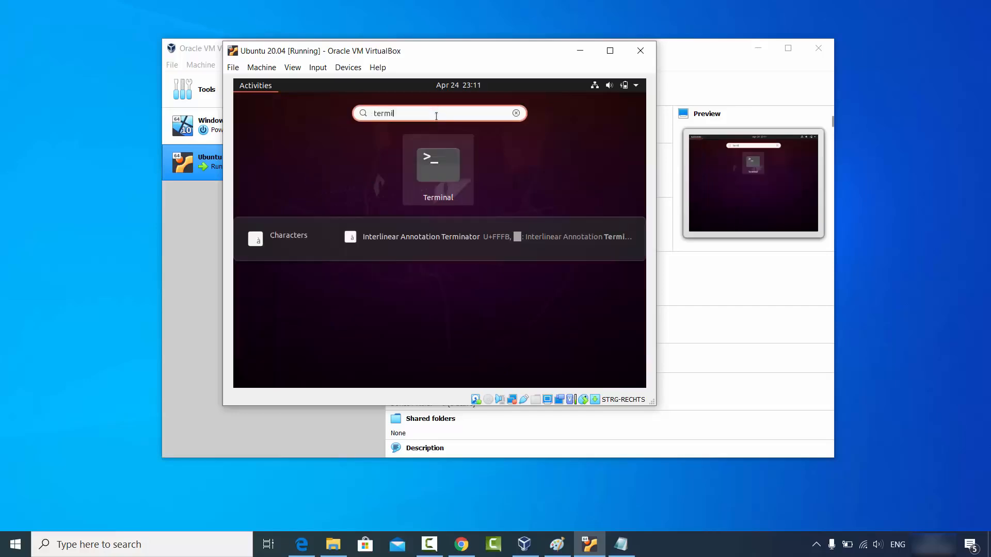
pyautogui.write('nal')
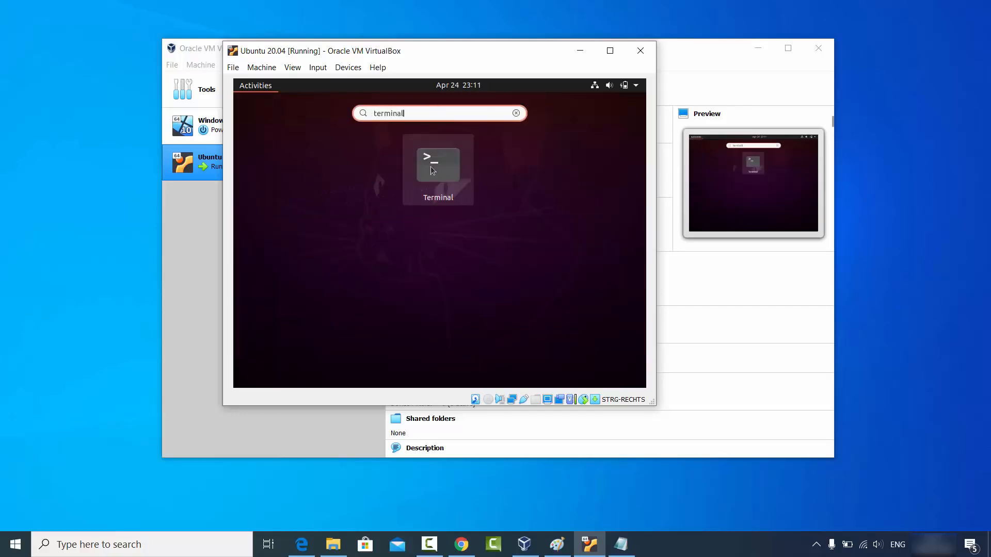
pyautogui.click(437, 166)
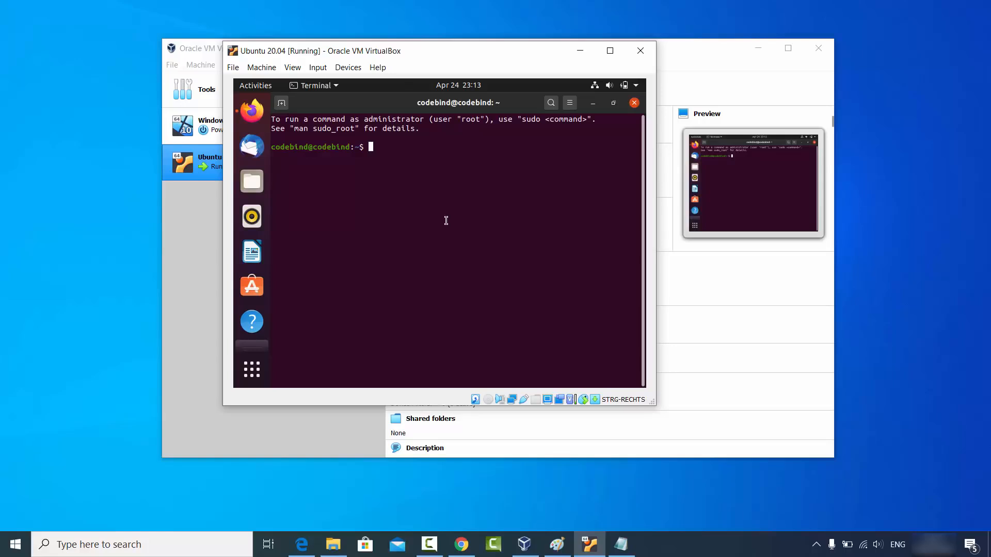
# Run 'sudo apt install build-essential dkms linux-headers-$(uname -r)', entering the sudo password and confirming with y.
pyautogui.write('sudo apt install build-essential dkms linux-headers-$(uname -r)')
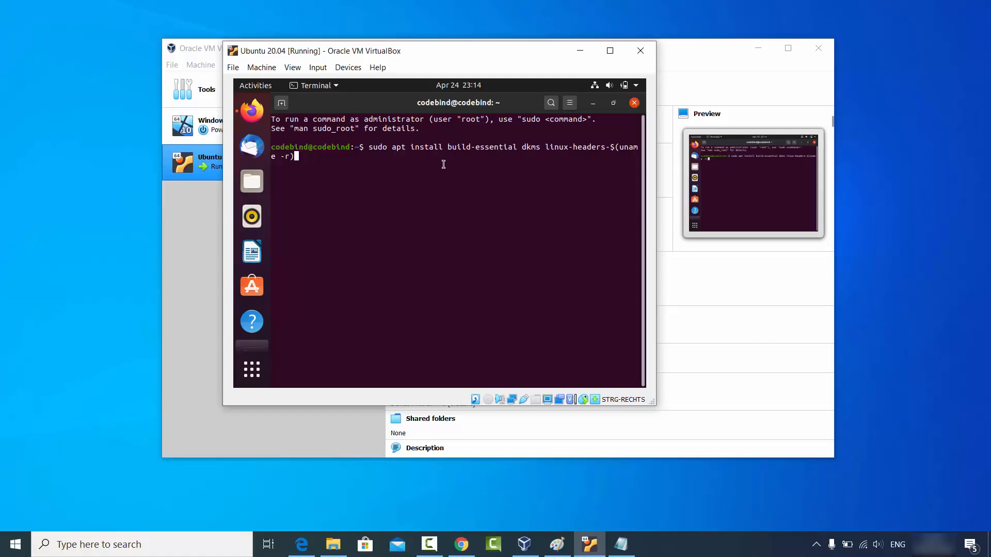
pyautogui.press('Return')
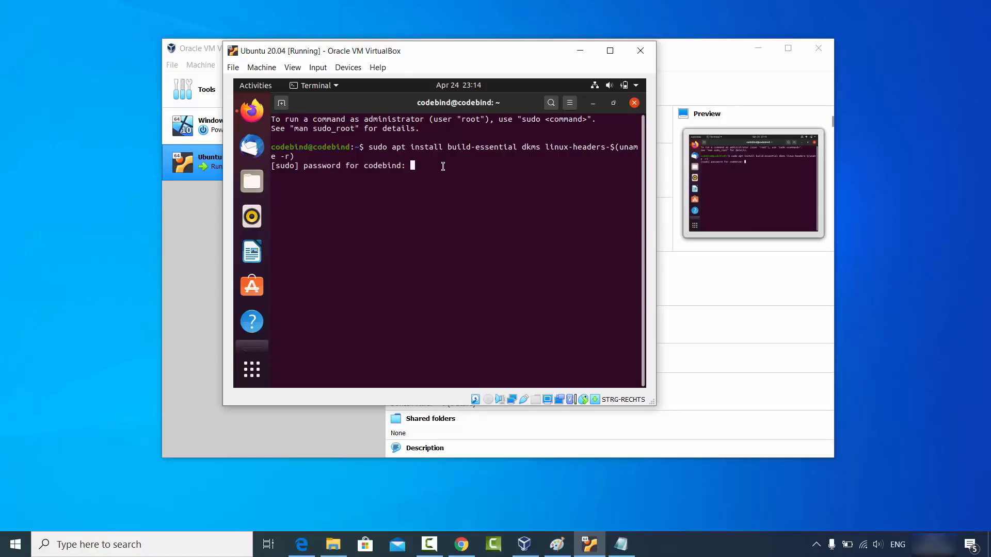
pyautogui.press('Return')
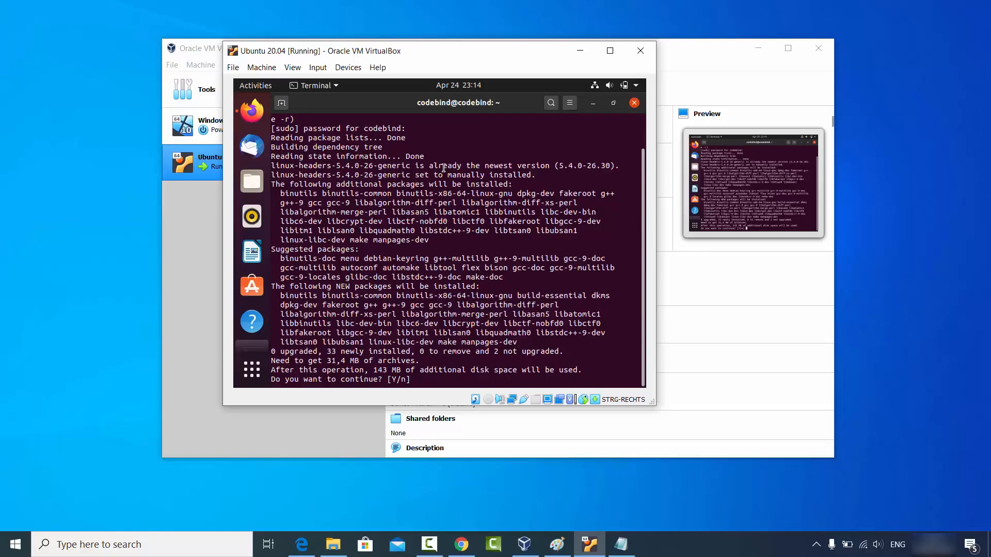
pyautogui.write('y')
pyautogui.press('Return')
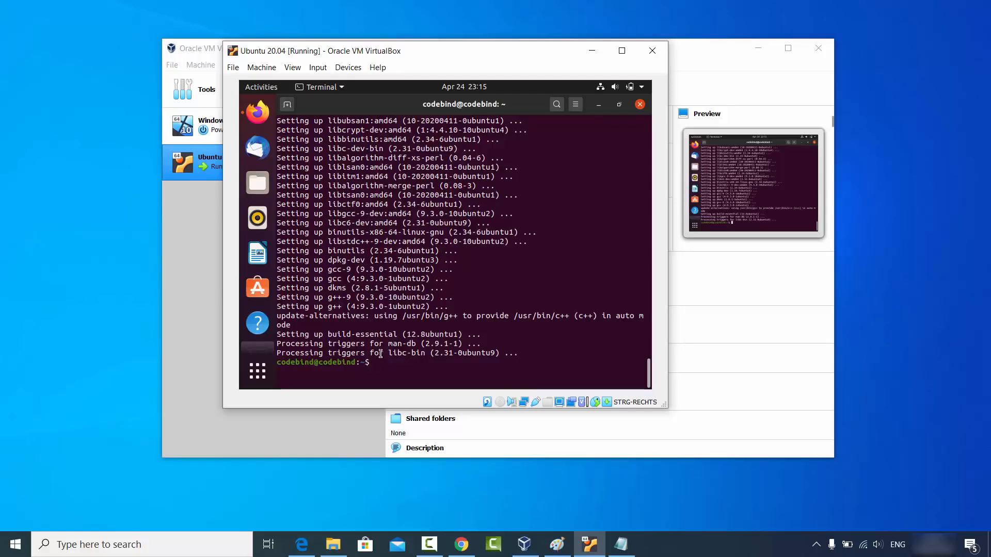
# Close the terminal and insert the Guest Additions CD image from the Devices menu.
pyautogui.click(640, 105)
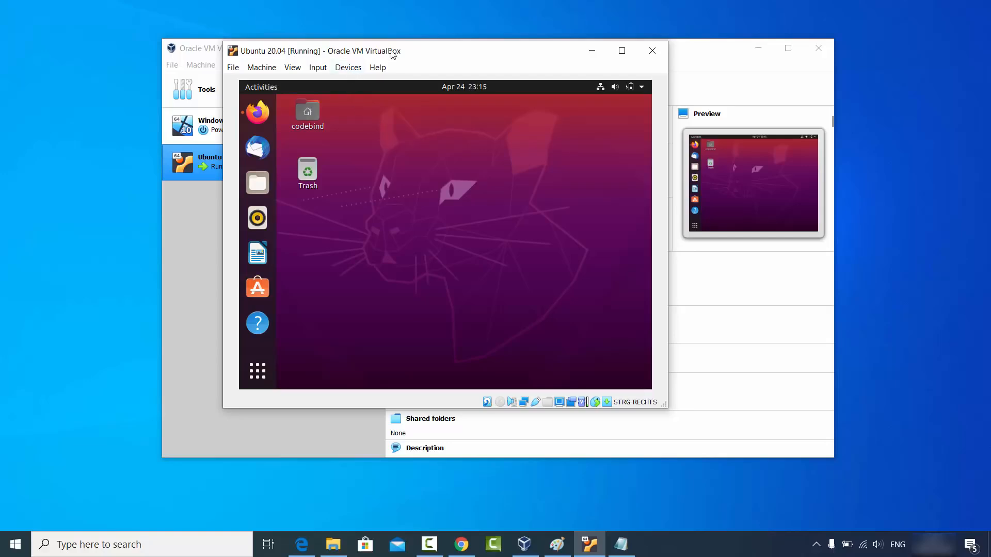
pyautogui.click(347, 68)
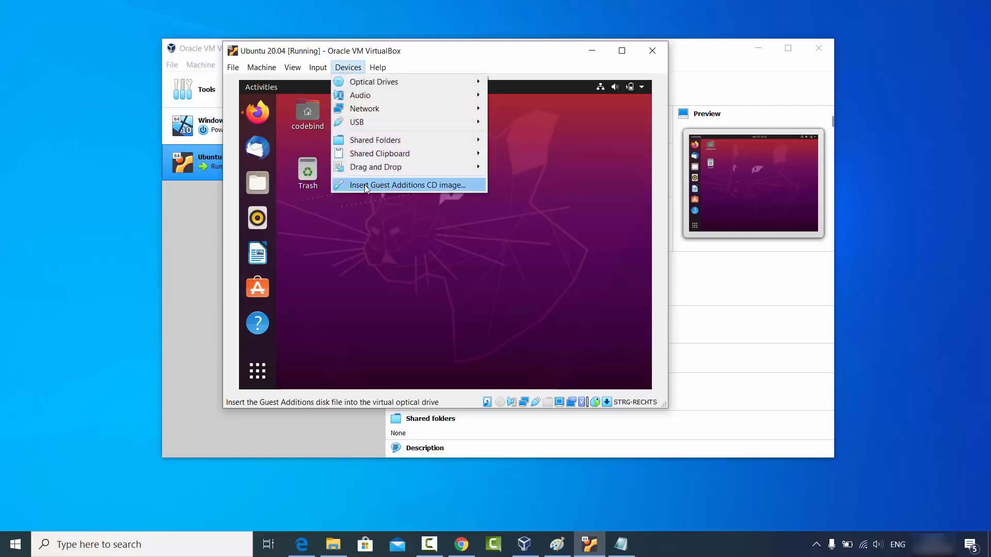
pyautogui.click(422, 189)
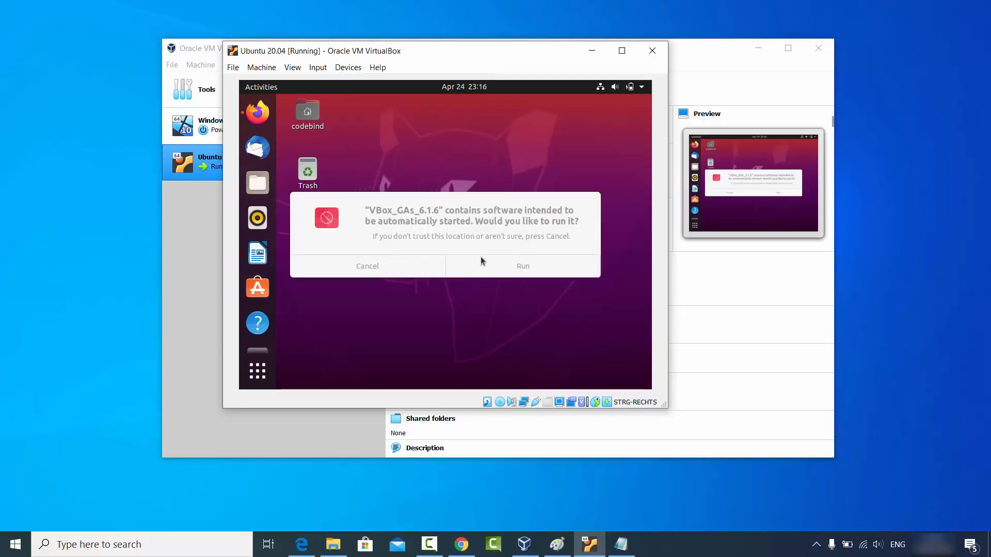
# Run the Guest Additions software from the disc, authenticating with the user's password.
pyautogui.click(523, 268)
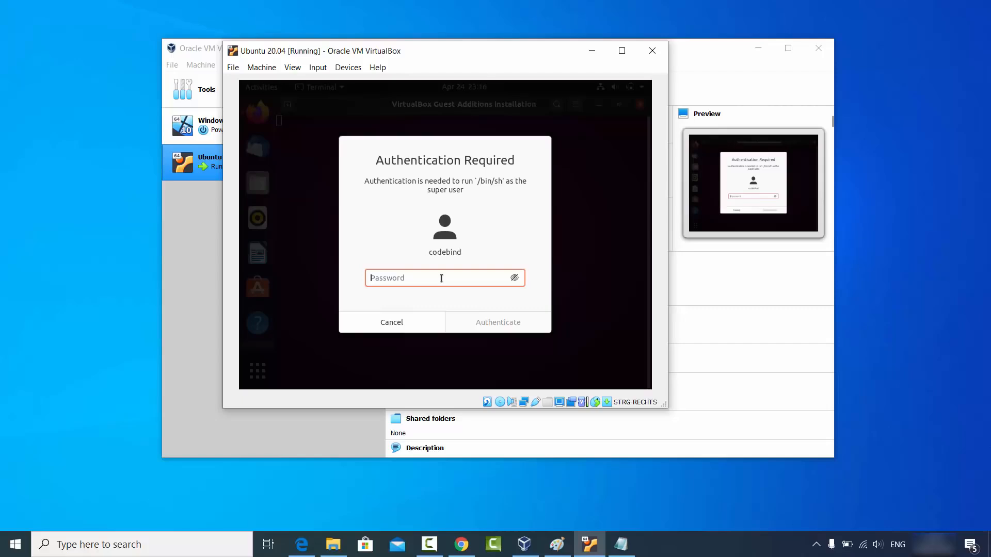
pyautogui.write('******')
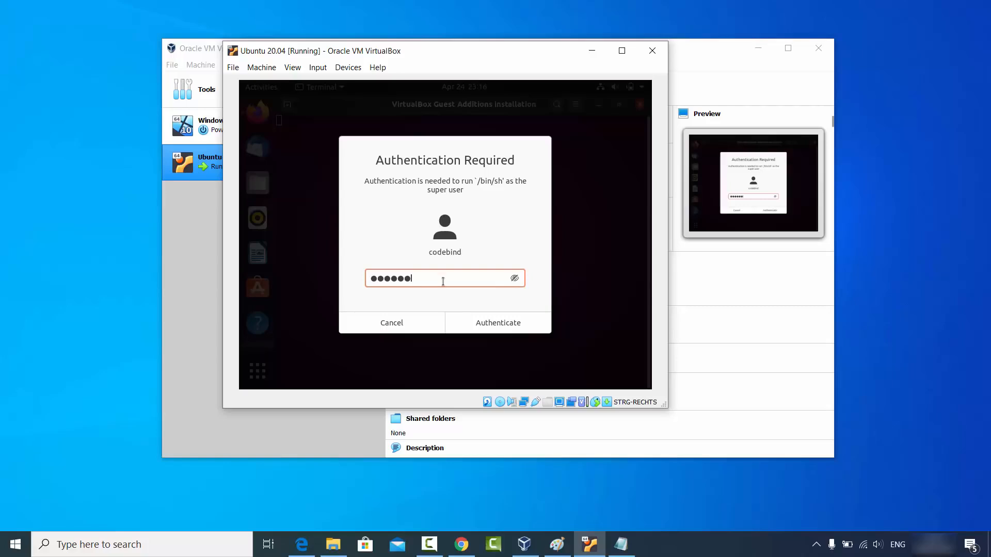
pyautogui.click(488, 328)
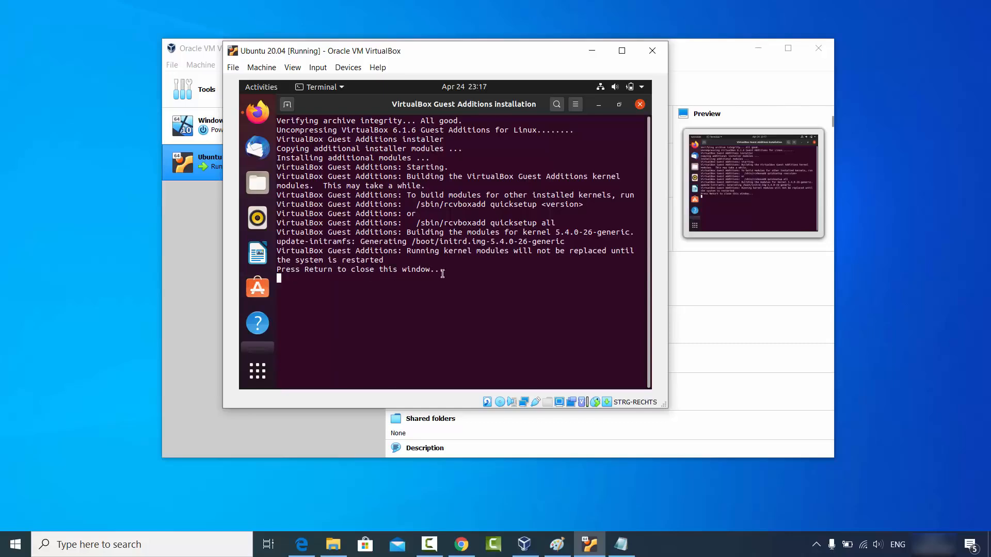
# Close the finished installer terminal and power off the guest via the system menu's Power Off.
pyautogui.press('Return')
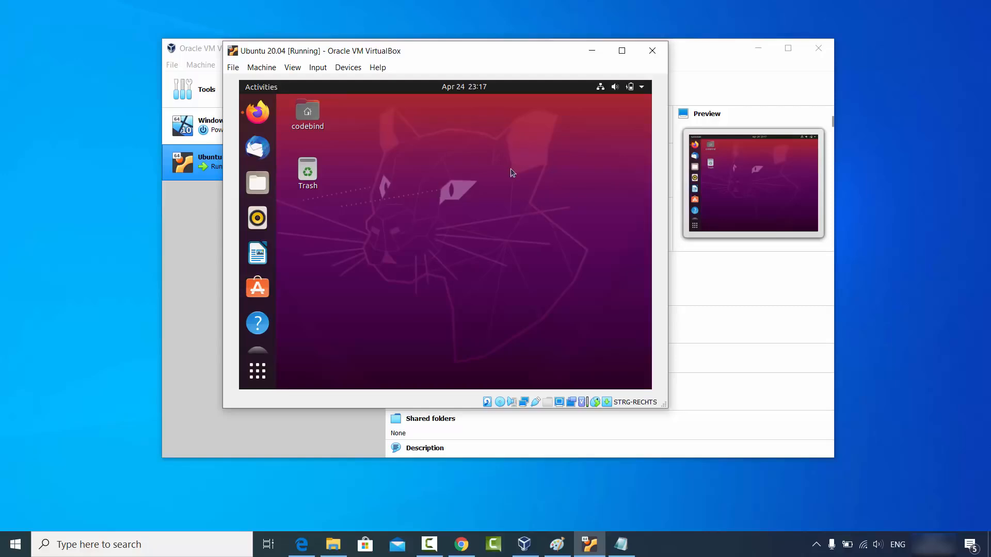
pyautogui.click(642, 89)
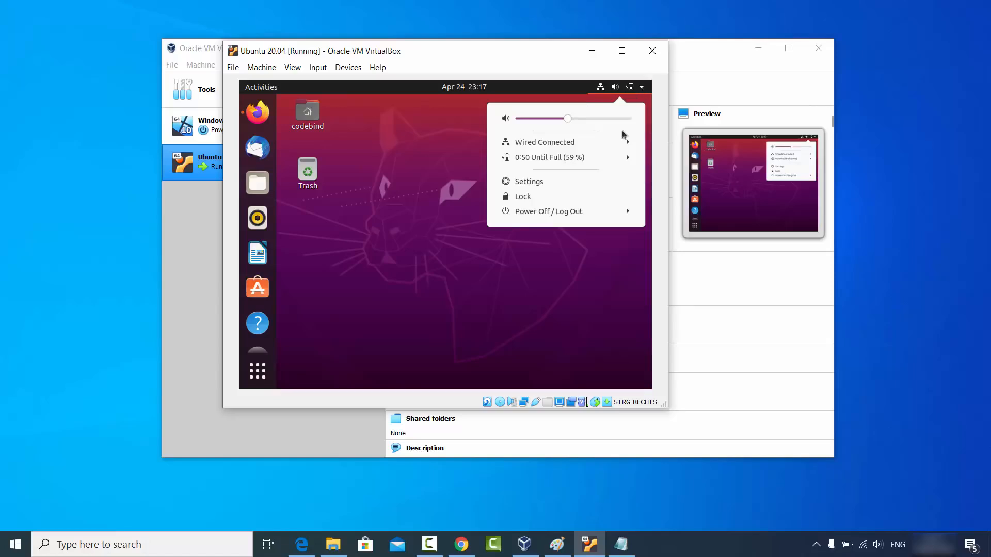
pyautogui.click(544, 213)
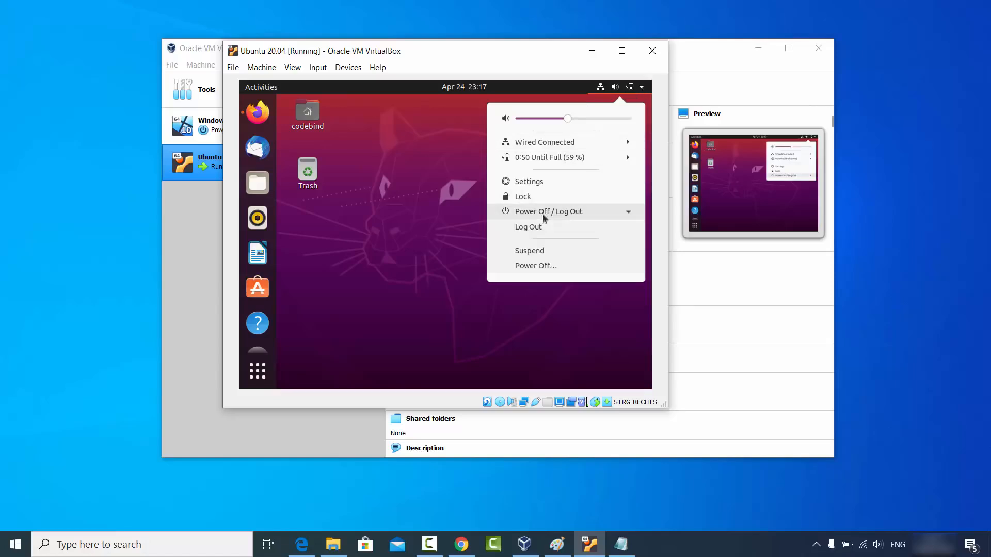
pyautogui.click(542, 266)
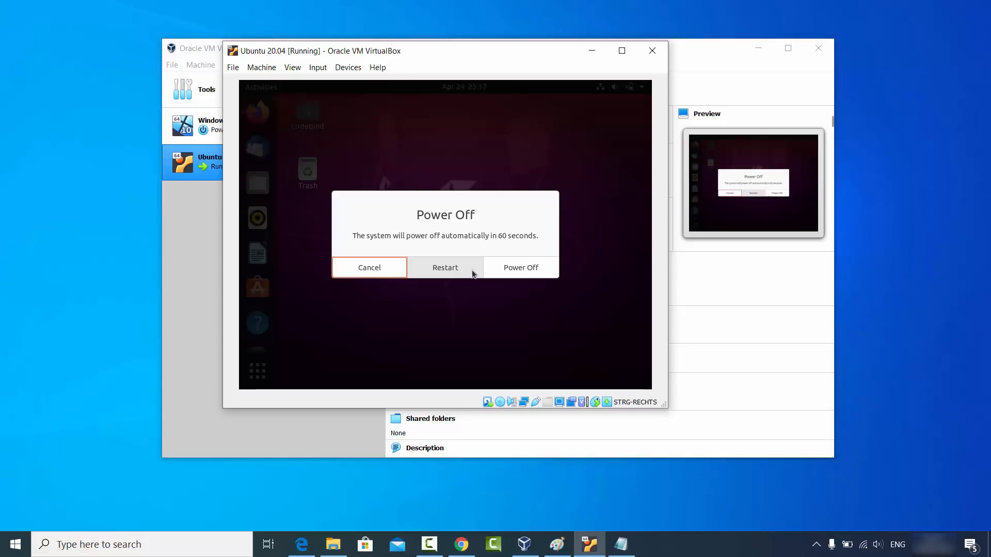
pyautogui.click(521, 268)
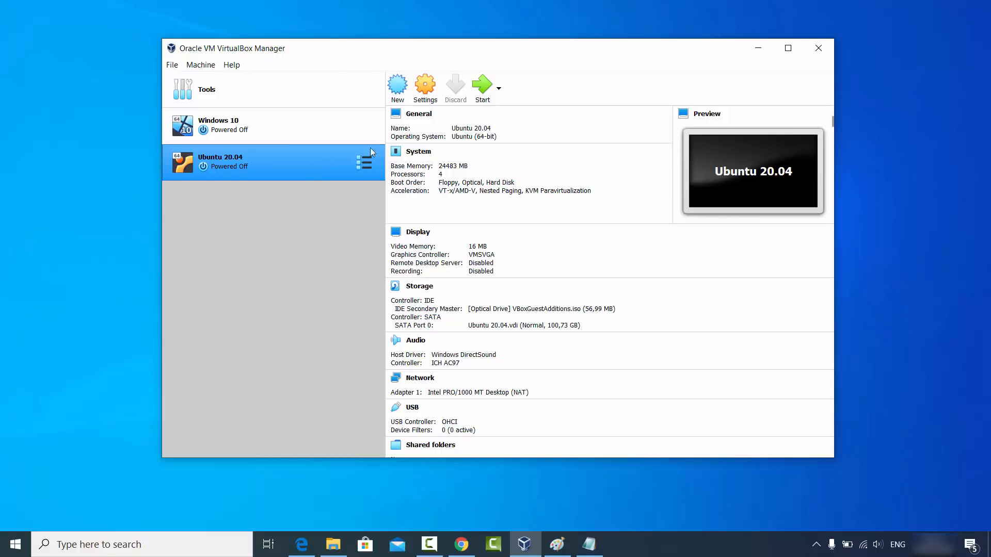
pyautogui.click(426, 87)
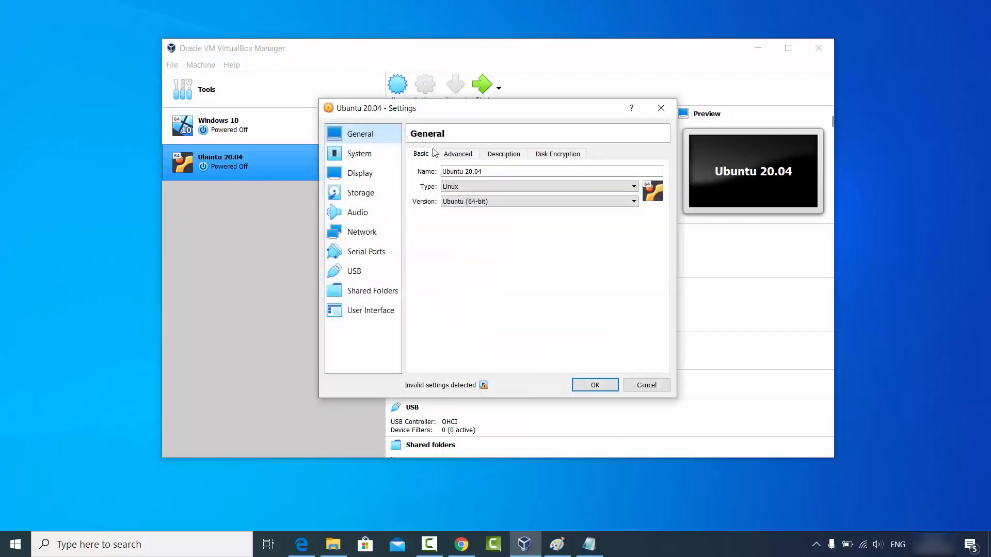
pyautogui.click(457, 156)
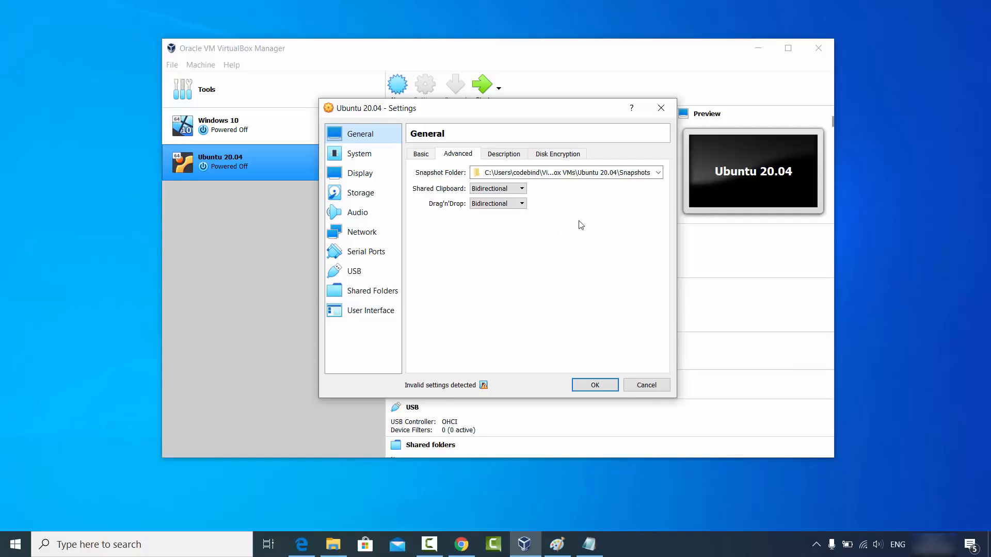
pyautogui.click(638, 387)
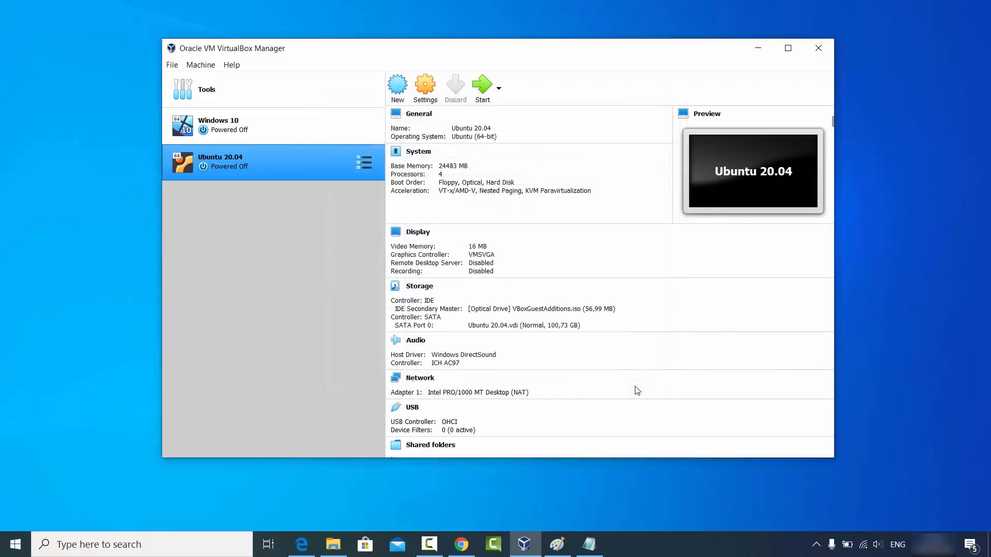
# Start the Ubuntu 20.04 VM, log in with the user's password, and maximise its window.
pyautogui.click(481, 97)
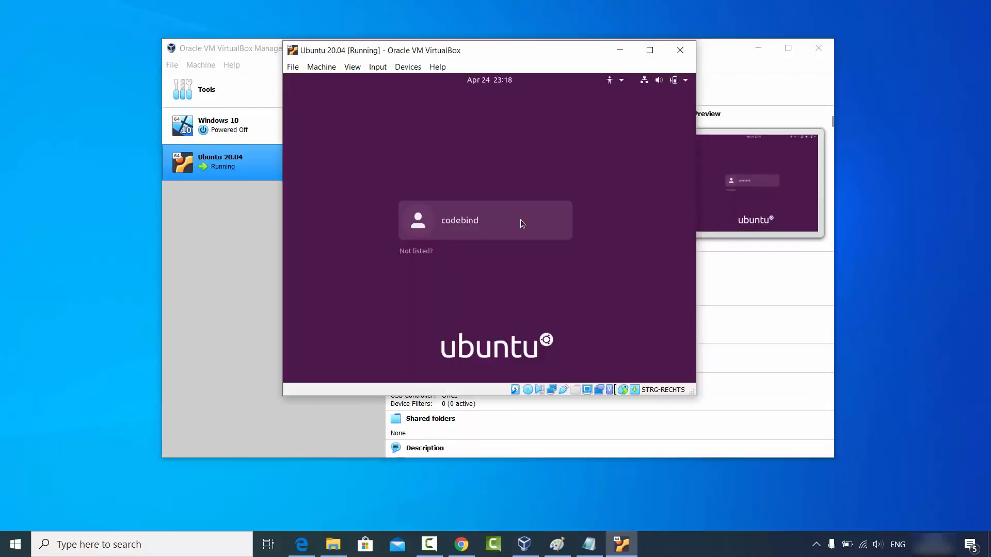
pyautogui.click(521, 219)
pyautogui.write('******')
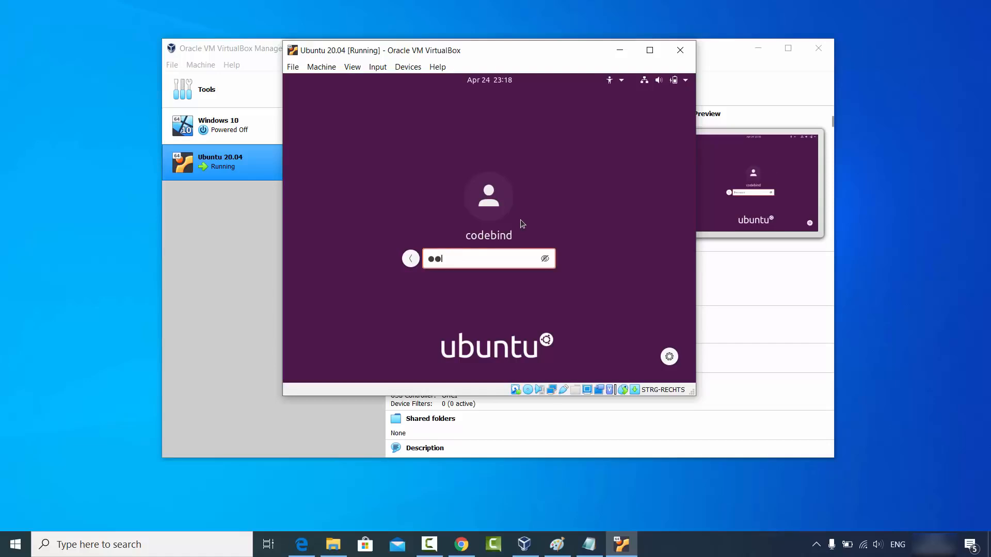
pyautogui.press('Return')
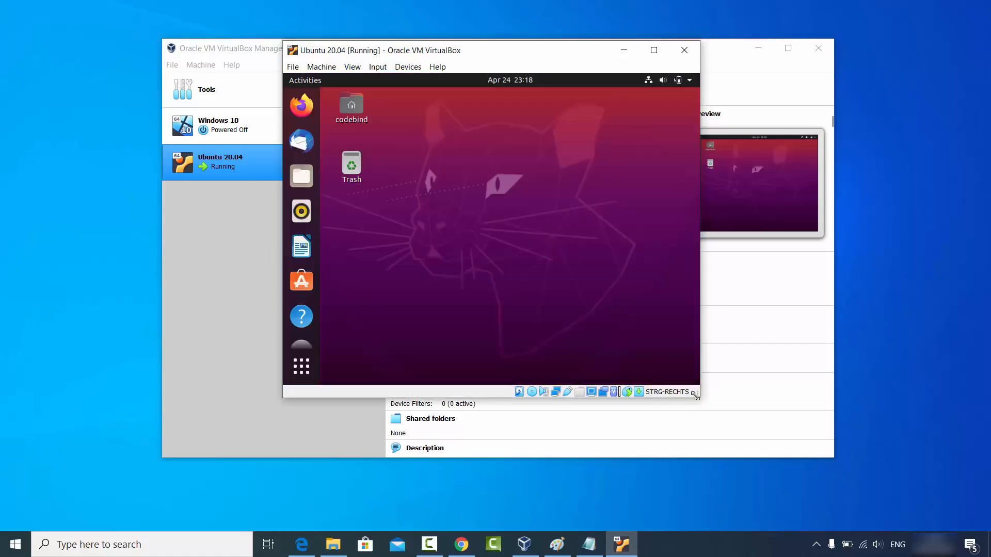
pyautogui.moveTo(695, 396); pyautogui.dragTo(798, 440)
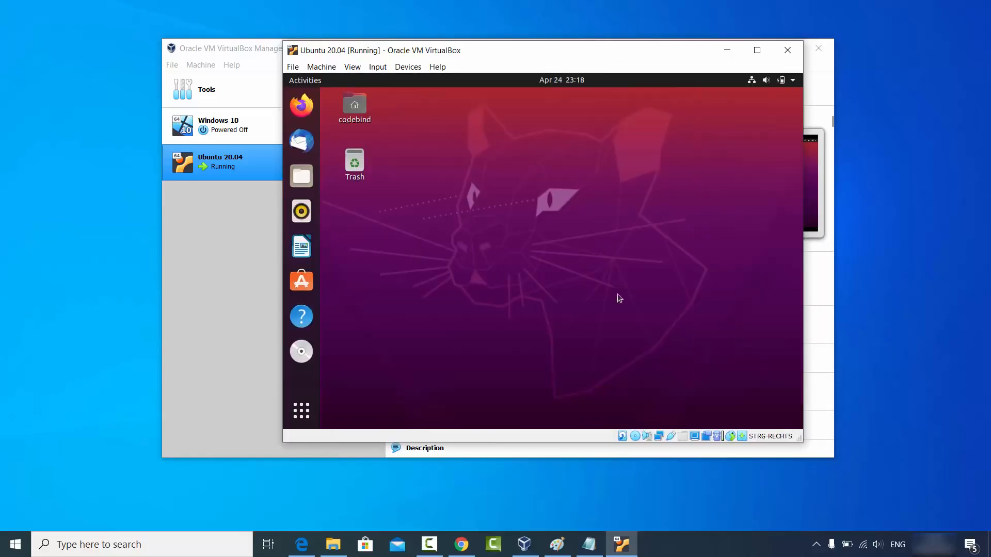
pyautogui.click(751, 53)
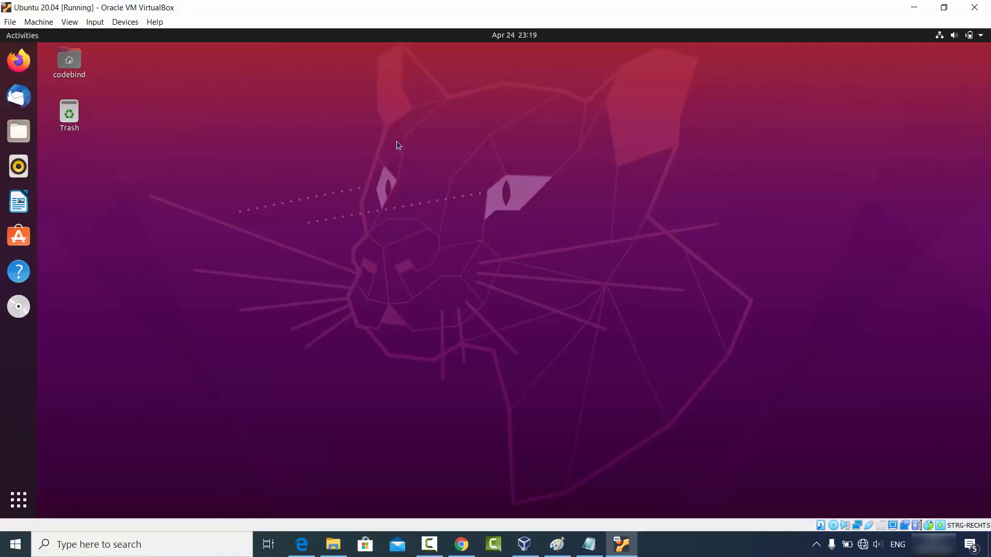
# Open Firefox maximised in the guest, then select the downloads page URL in host Chrome.
pyautogui.click(19, 60)
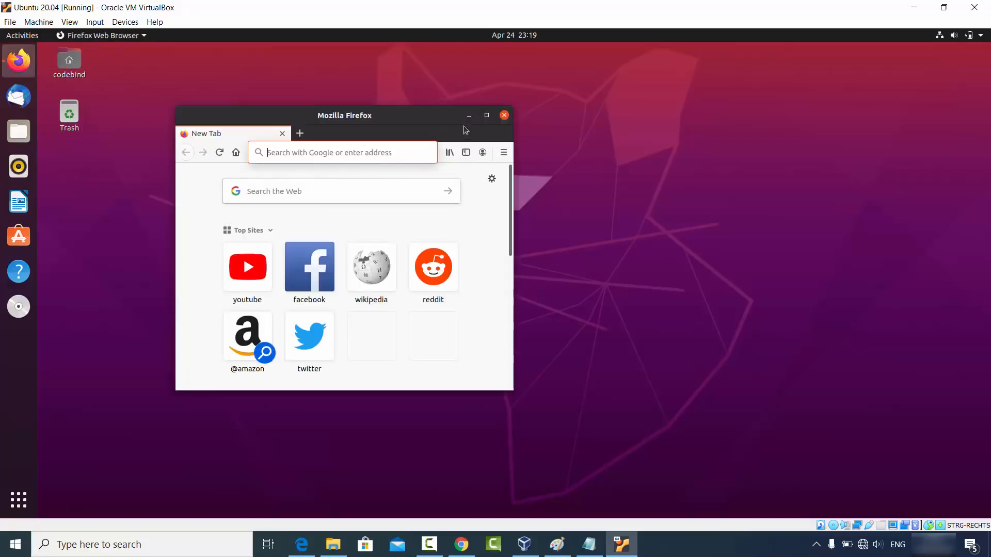
pyautogui.click(487, 115)
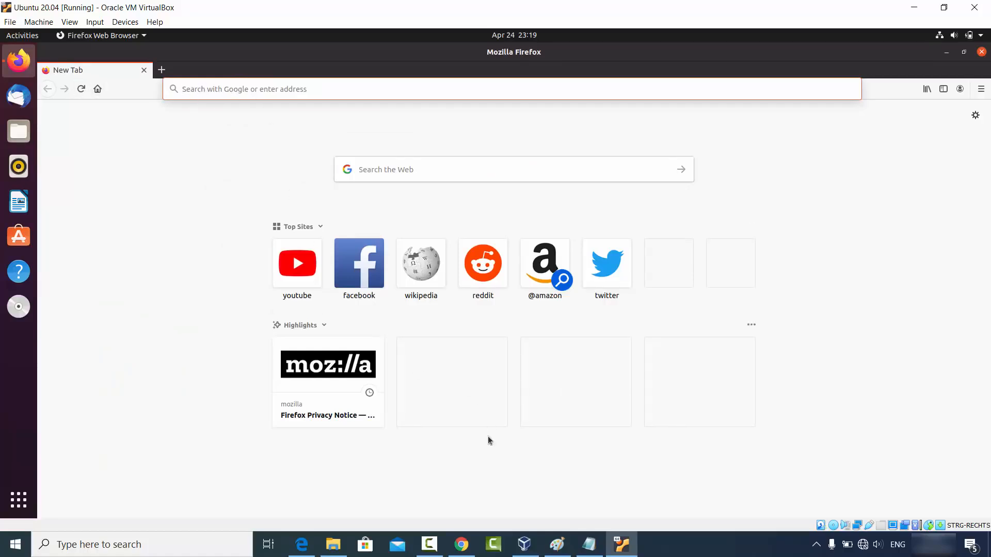
pyautogui.click(462, 543)
pyautogui.click(232, 36)
pyautogui.hotkey('ctrl', 'c')
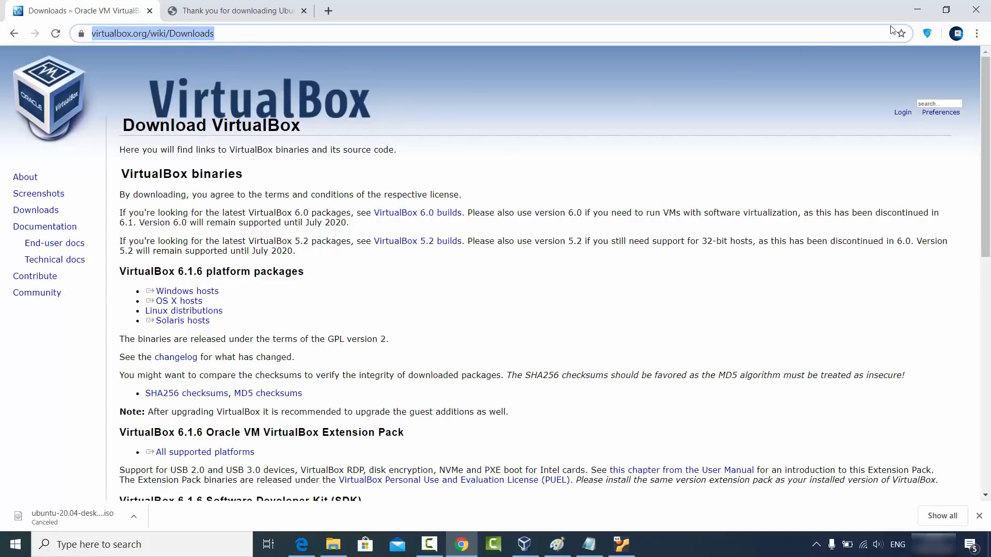
# Paste the downloads URL into guest Firefox, load it, and select the 'VirtualBox binaries' heading.
pyautogui.click(917, 10)
pyautogui.click(309, 90)
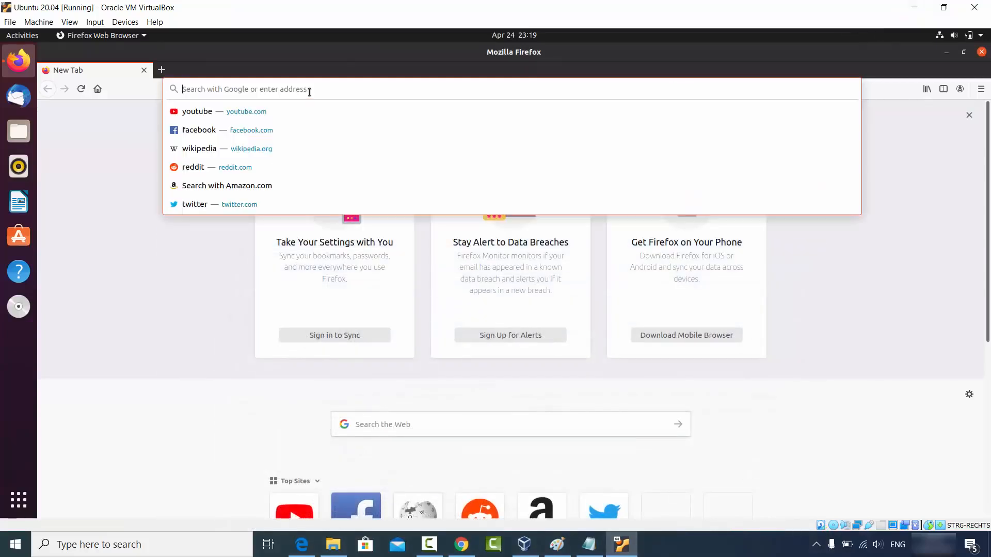
pyautogui.hotkey('ctrl', 'v')
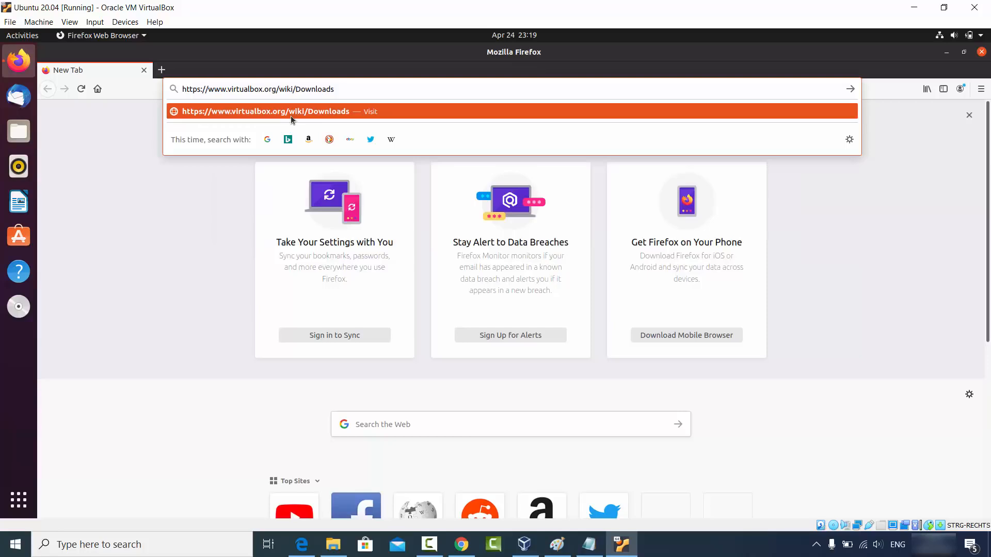
pyautogui.press('Return')
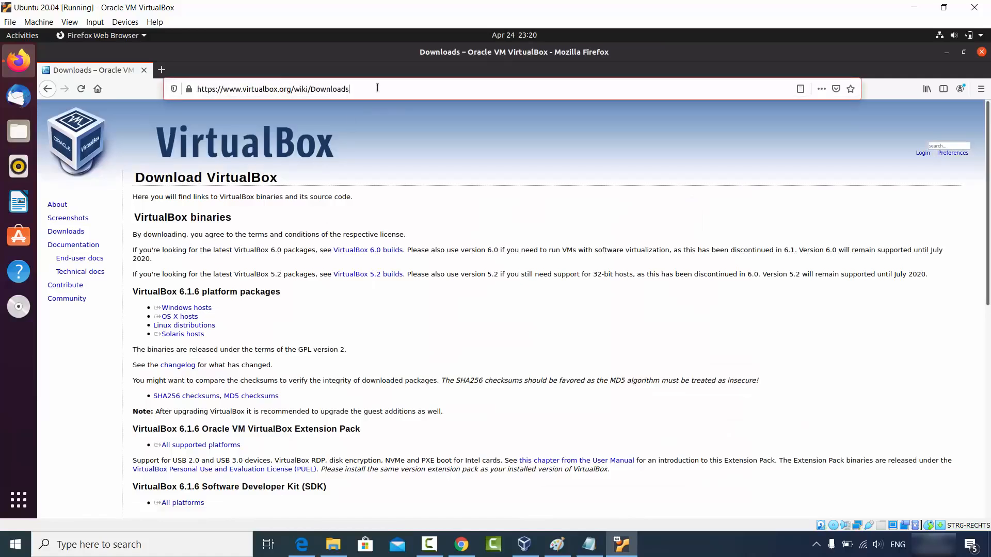
pyautogui.click(377, 88)
pyautogui.click(292, 266)
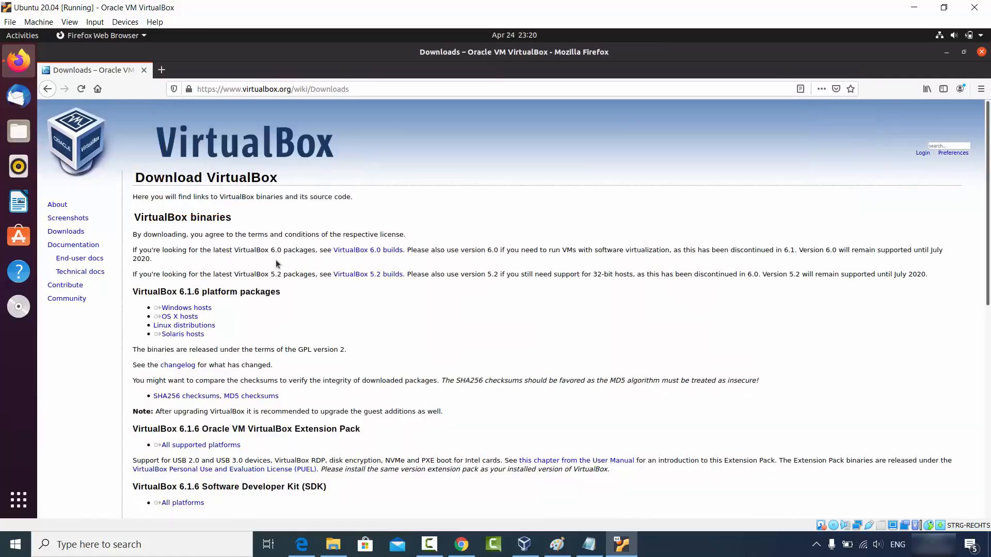
pyautogui.moveTo(135, 216); pyautogui.dragTo(260, 220)
pyautogui.hotkey('ctrl', 'c')
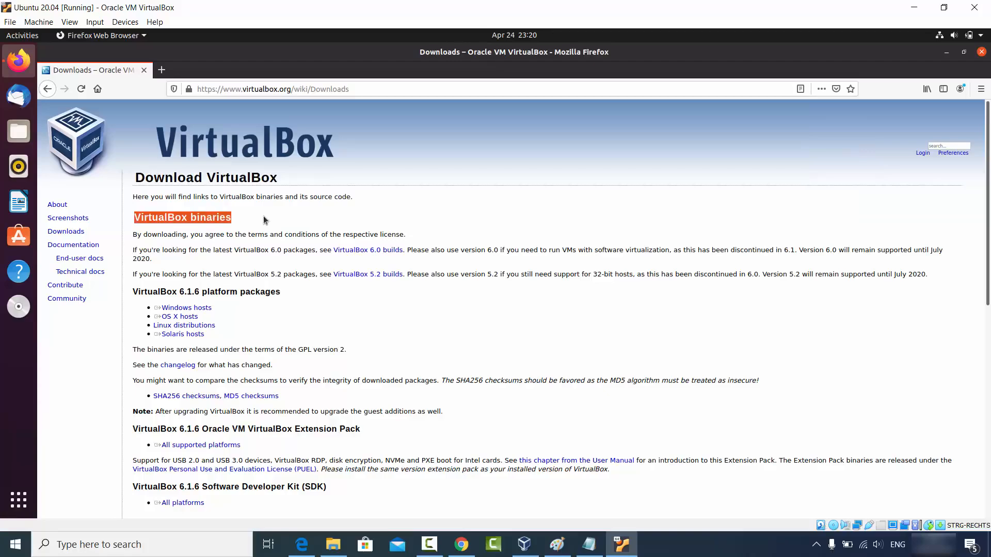
# Paste the 'VirtualBox binaries' text into a new Chrome tab's omnibox, then minimise Chrome.
pyautogui.click(460, 545)
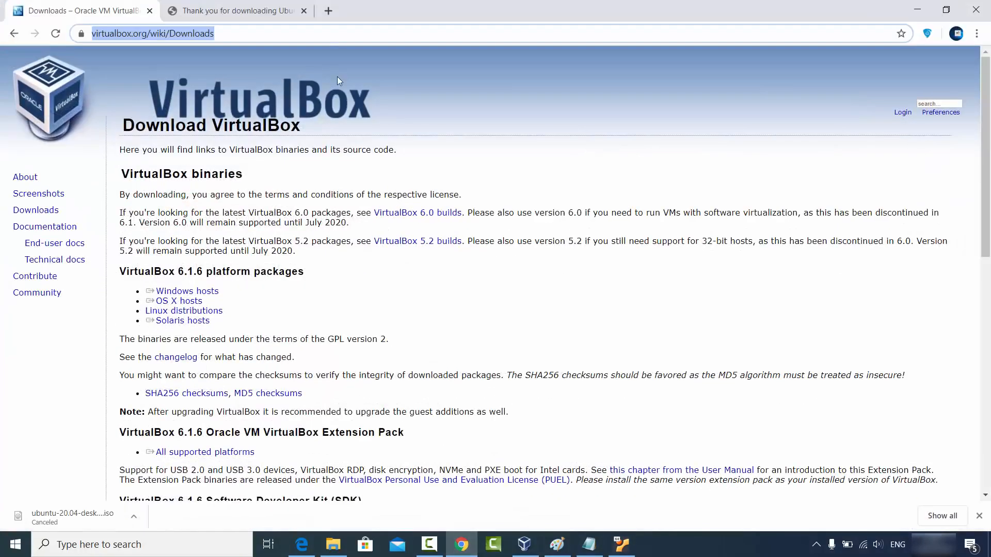
pyautogui.click(328, 10)
pyautogui.hotkey('ctrl', 'v')
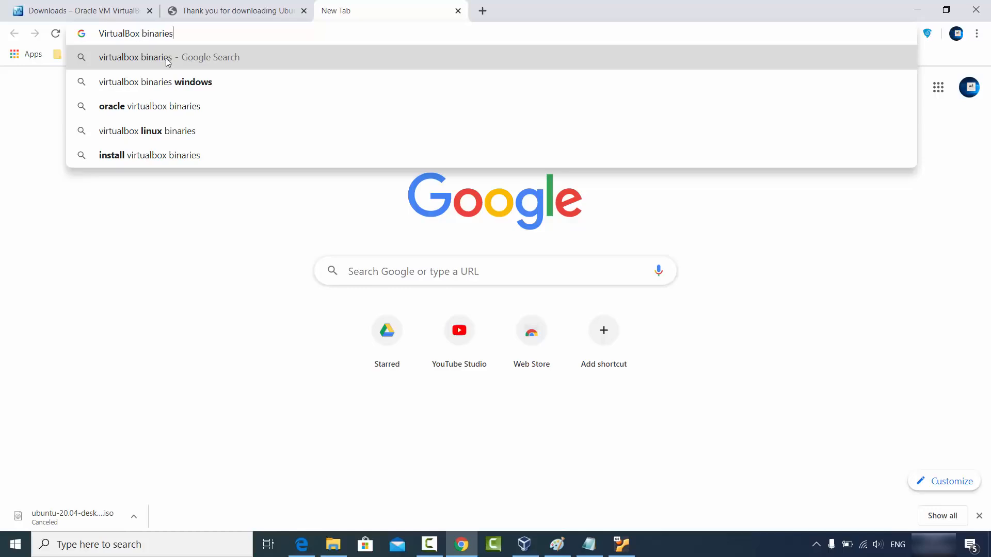
pyautogui.click(247, 287)
pyautogui.click(917, 10)
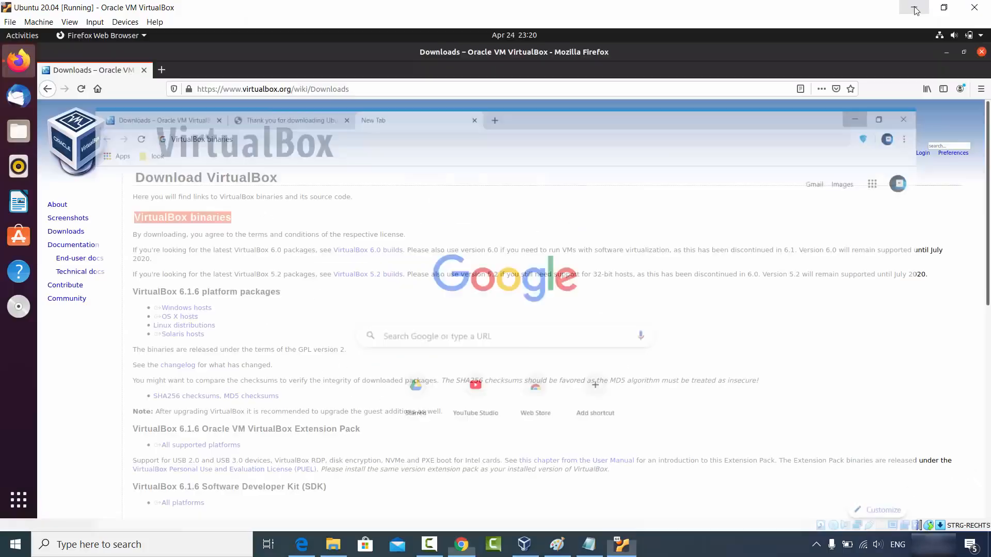